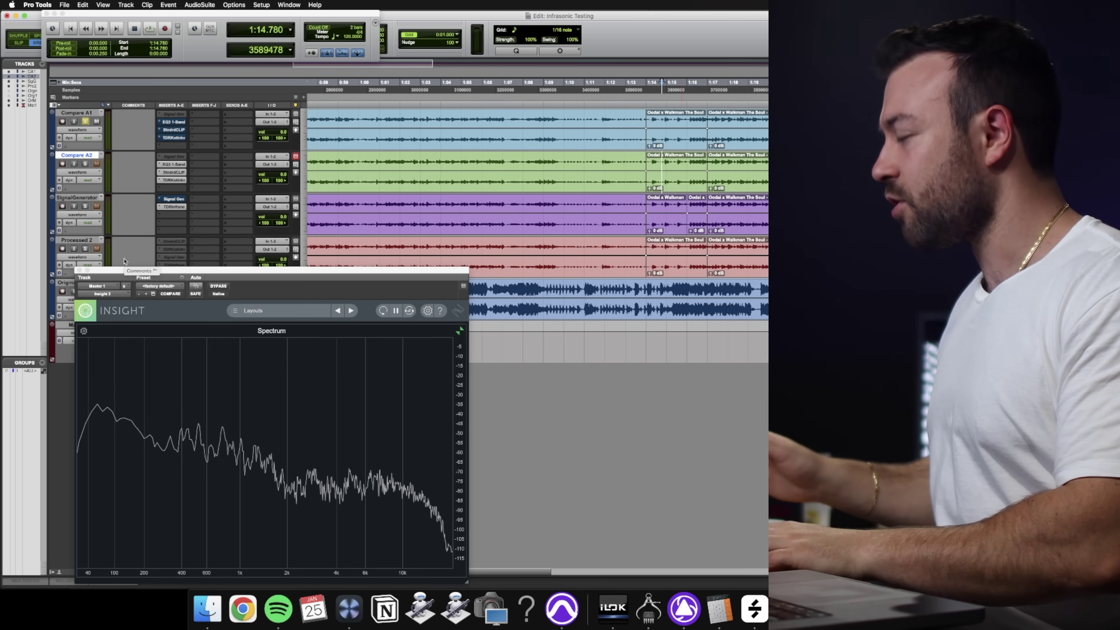
- Switch to PluginDoctor and examine the TDR Infrasonic filter curve and its distortion plot
key(super+Tab)
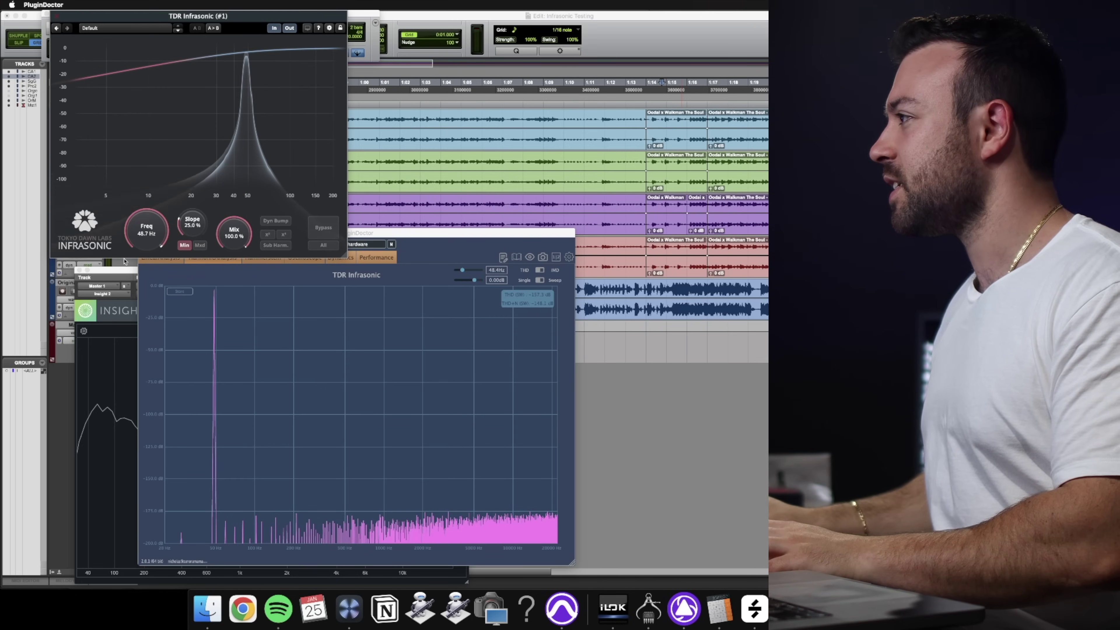
click(277, 246)
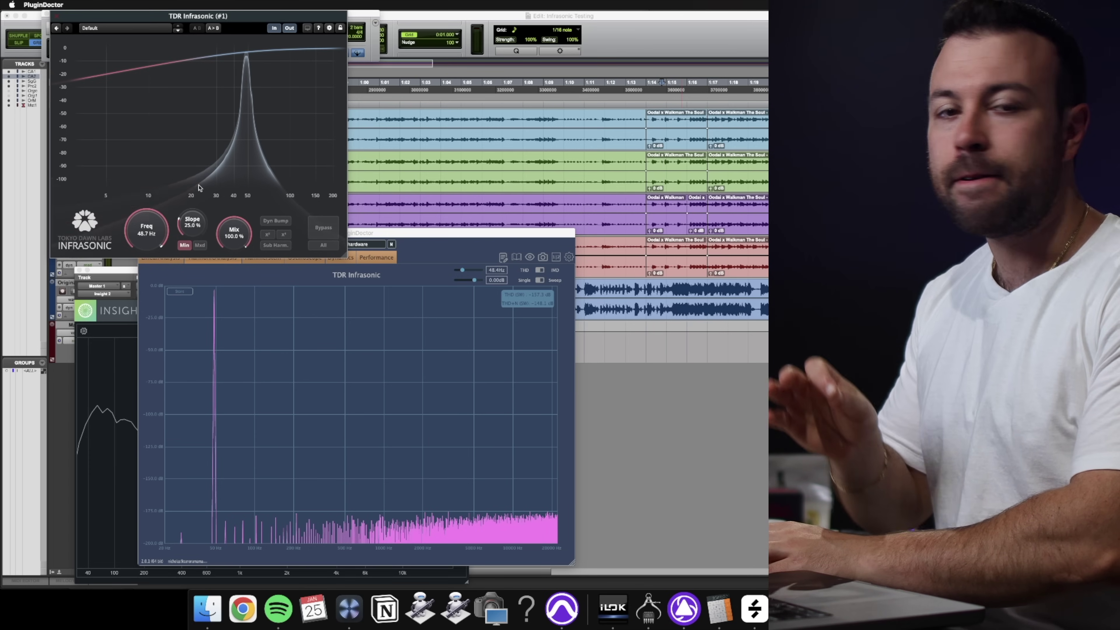
- Return to Pro Tools and play the looped section, switching the solos on Compare A1 and Compare A2 to compare them
key(super+Tab)
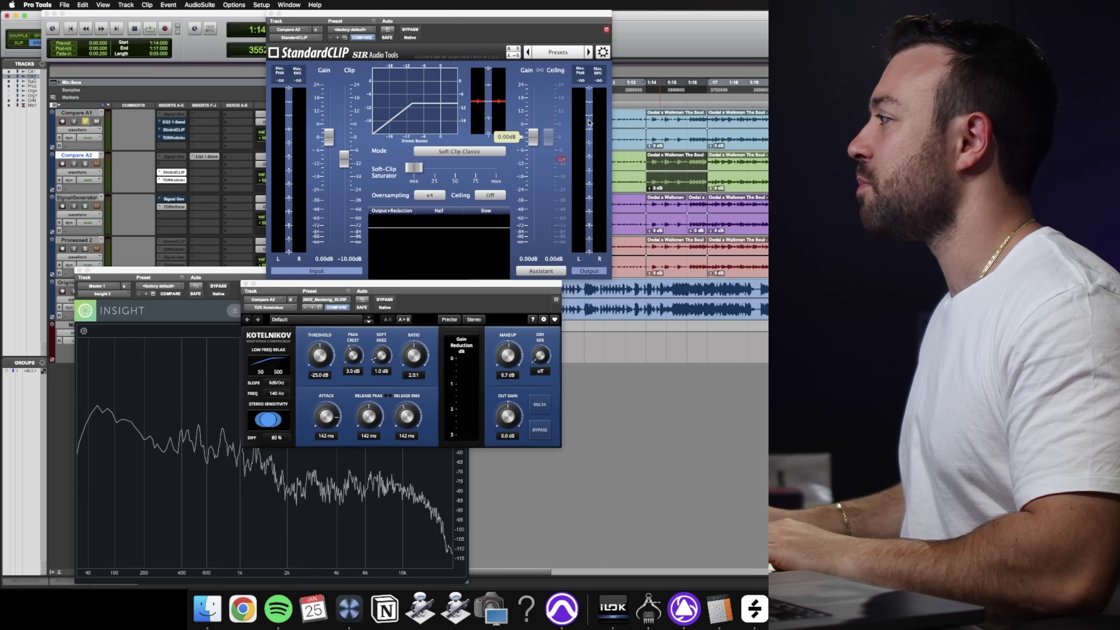
key(space)
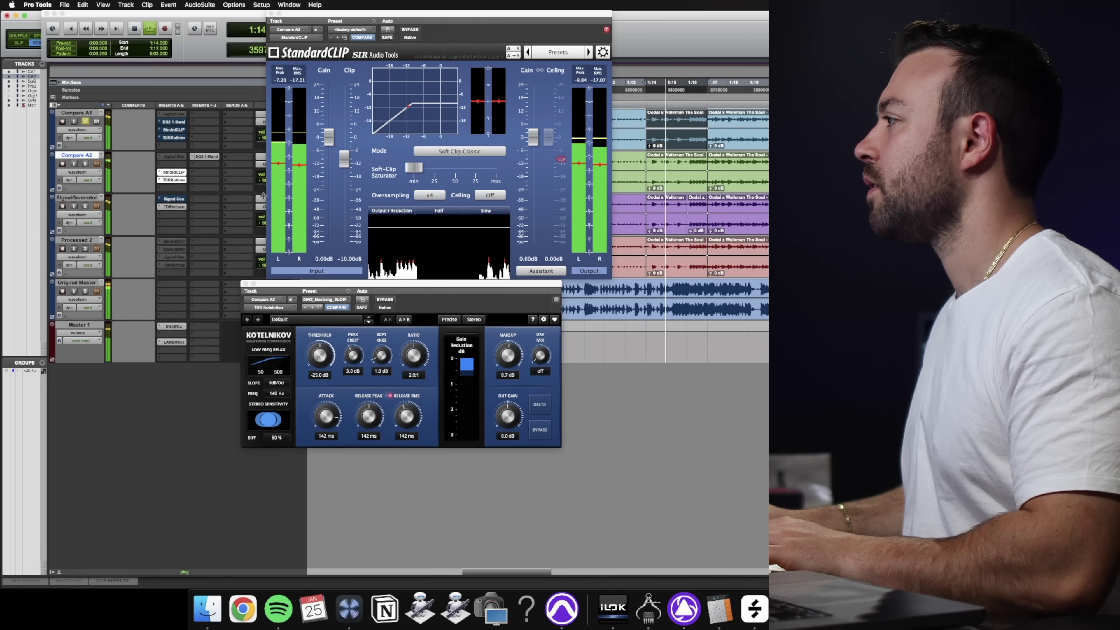
click(85, 164)
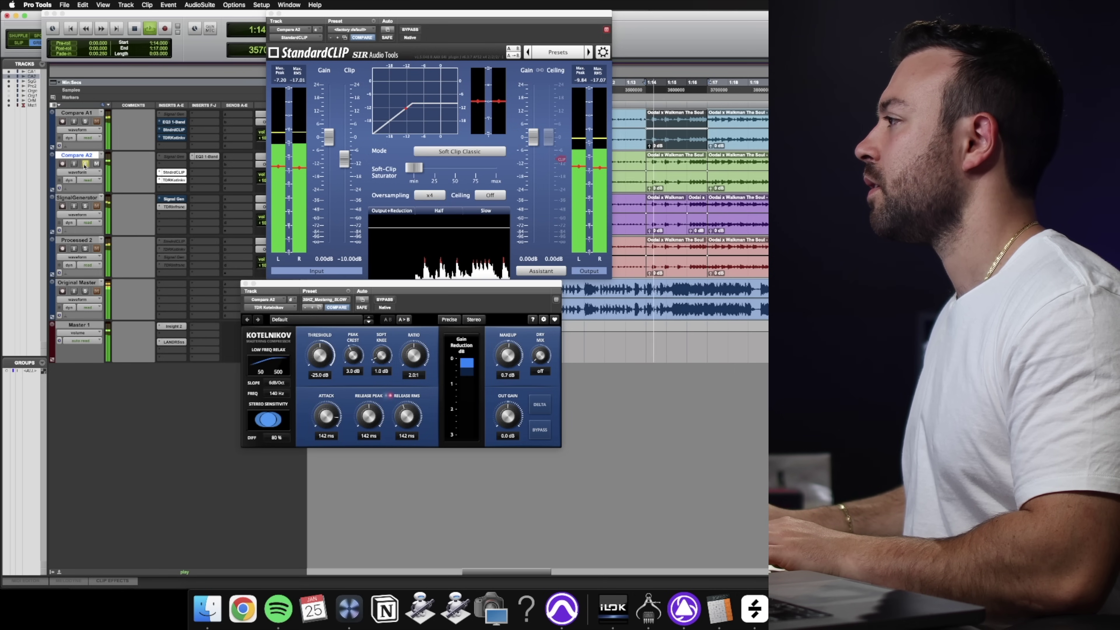
click(85, 122)
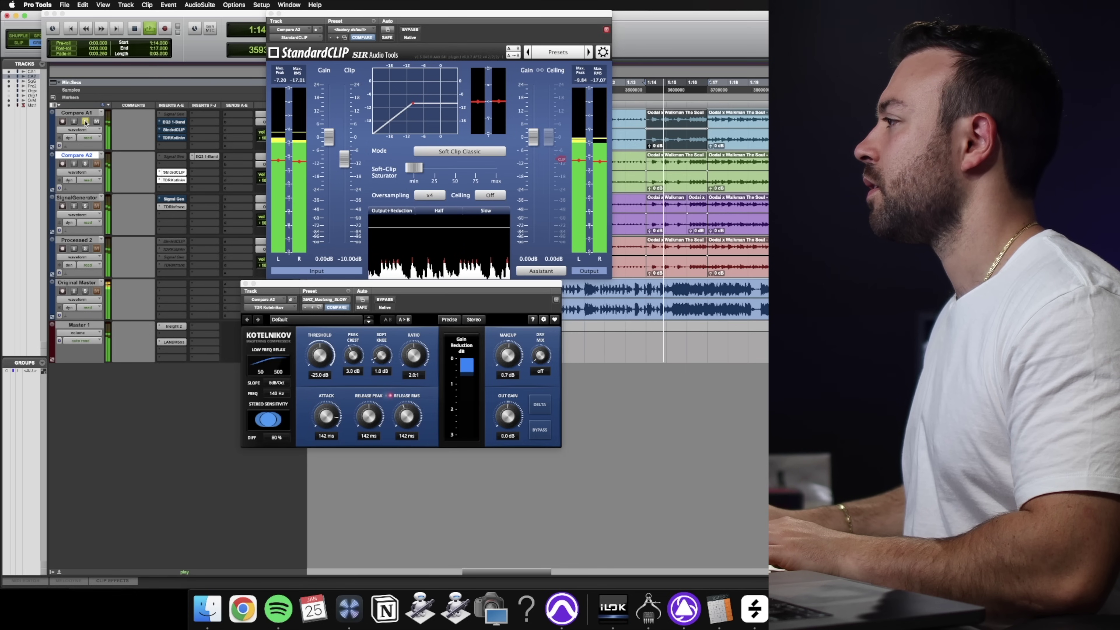
click(85, 165)
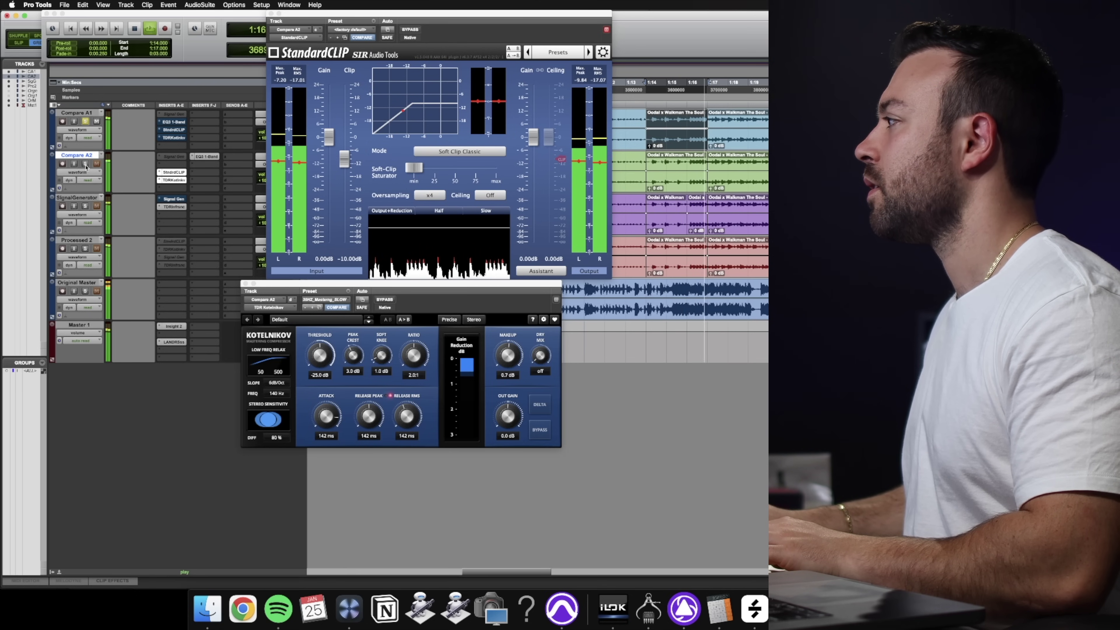
click(86, 122)
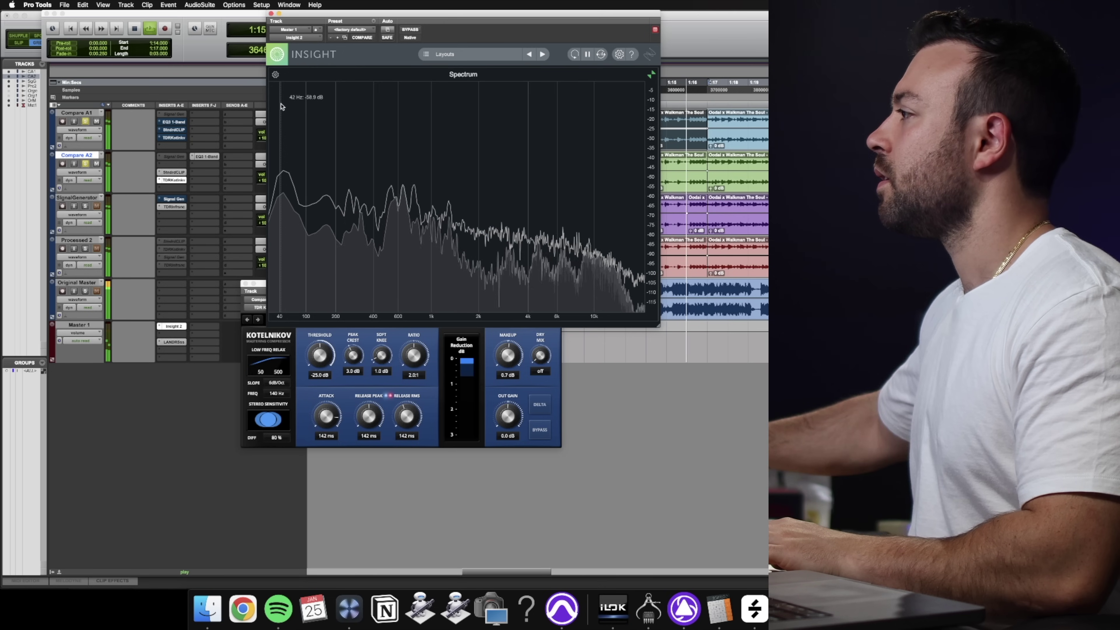
- Toggle the StandardCLIP and Kotelnikov bypasses on Compare A2 while watching the Insight spectrum, then stop playback with only Compare A2 soloed
drag(552, 16, 330, 240)
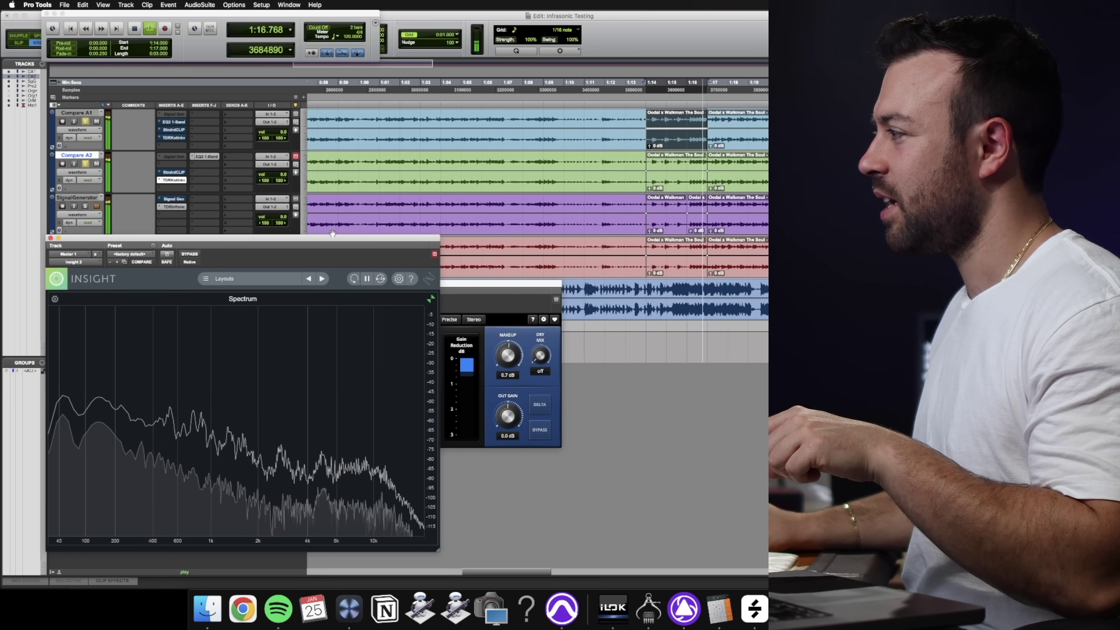
click(476, 319)
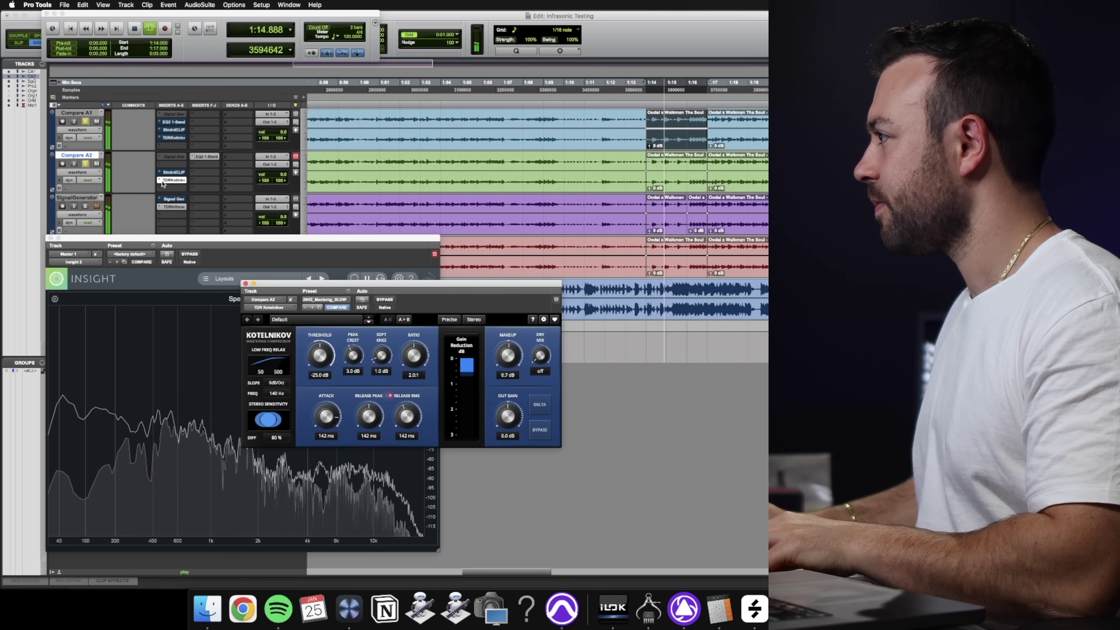
super+click(176, 175)
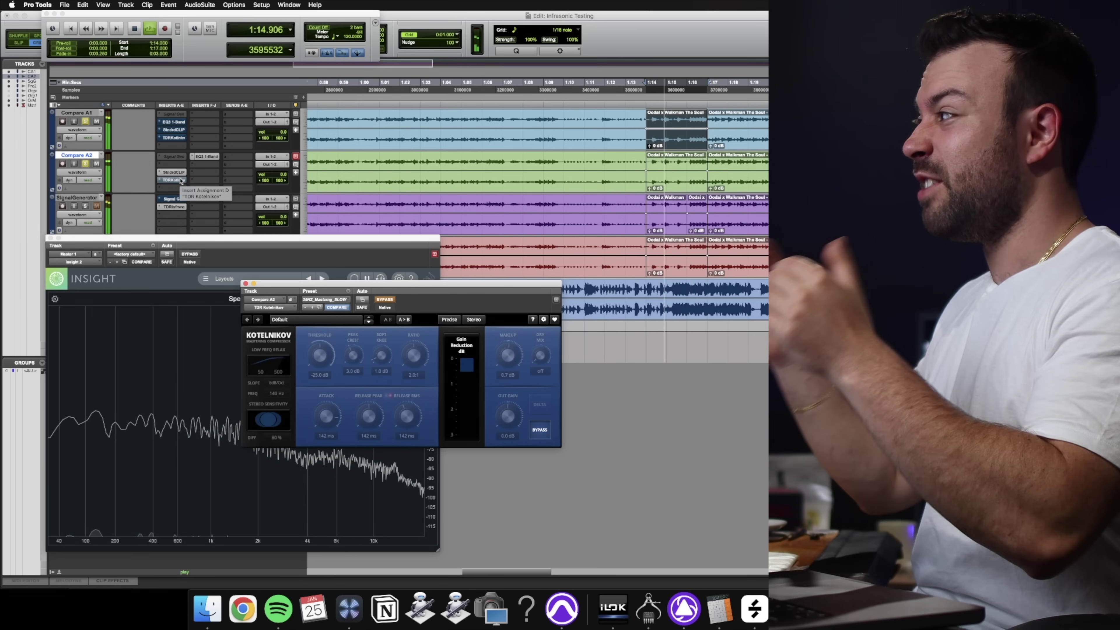
super+click(172, 180)
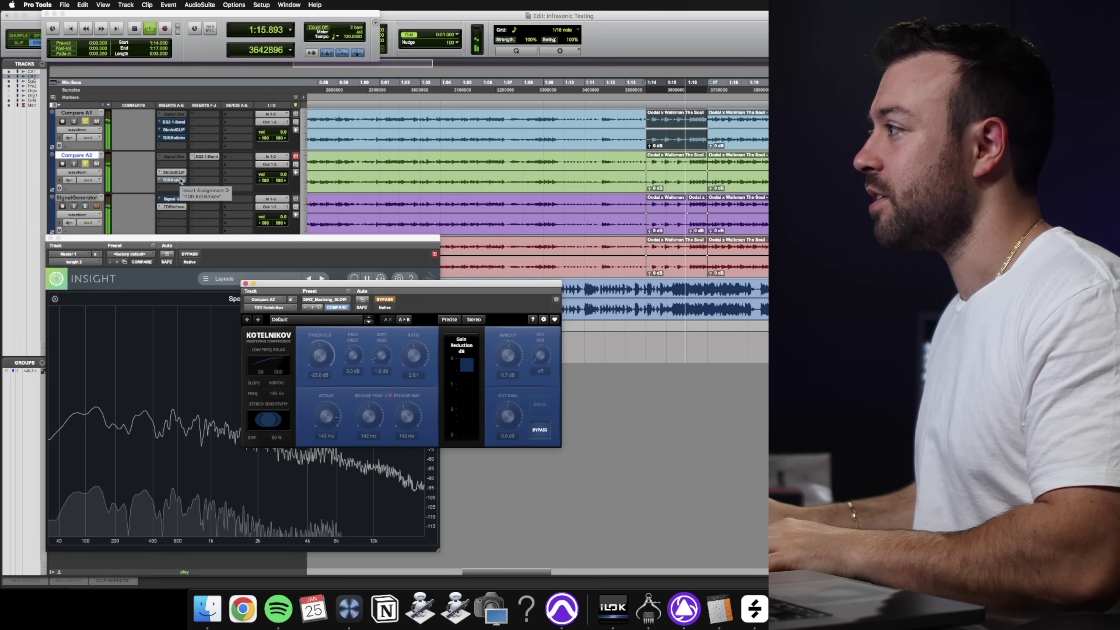
click(86, 121)
key(space)
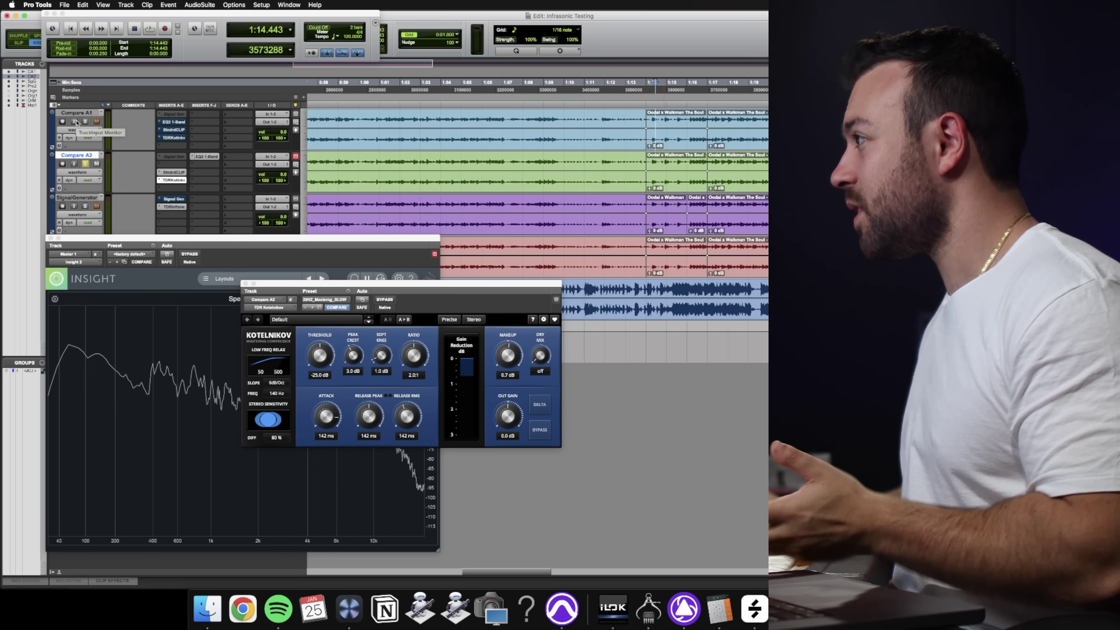
- Insert TDR Infrasonic (stereo) after Kotelnikov on Compare A2 and dismiss its demo notice
click(178, 175)
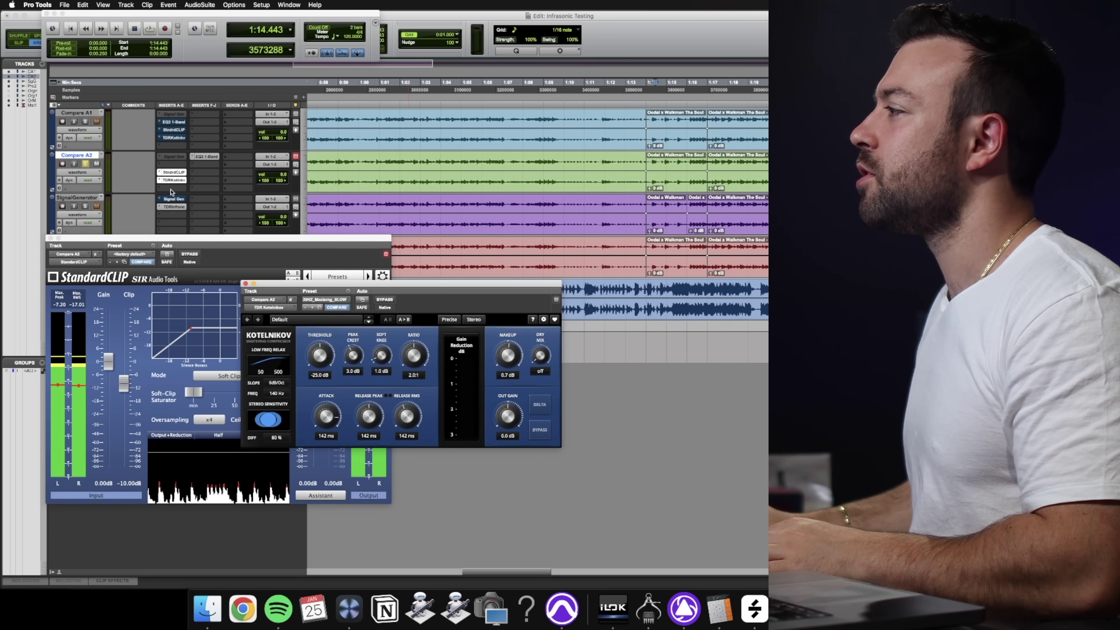
click(191, 166)
key(Escape)
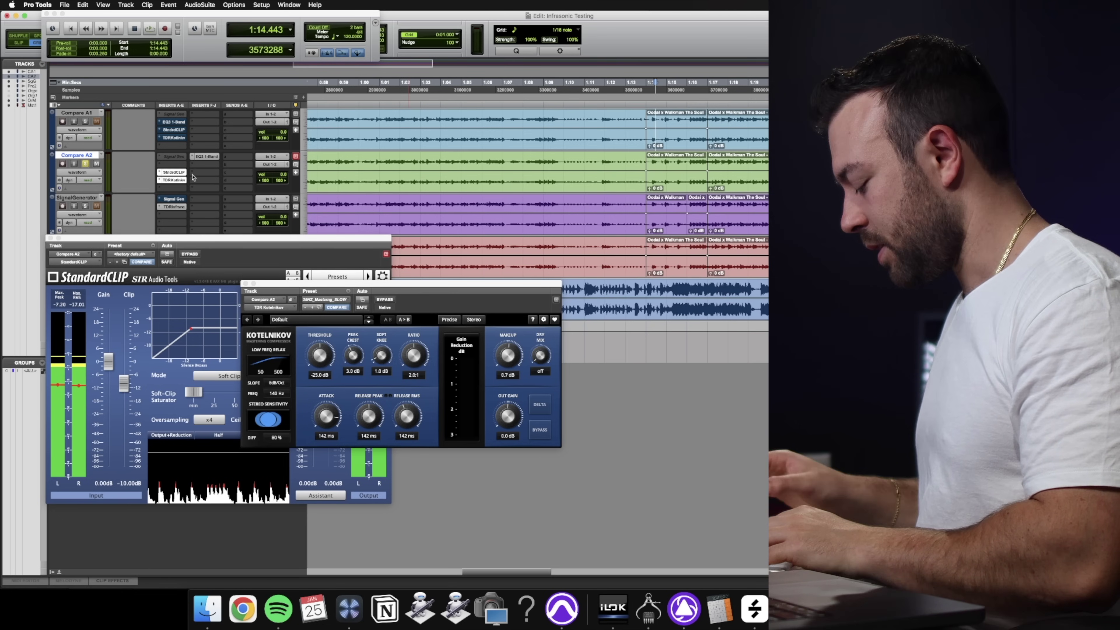
click(192, 178)
text(infrason)
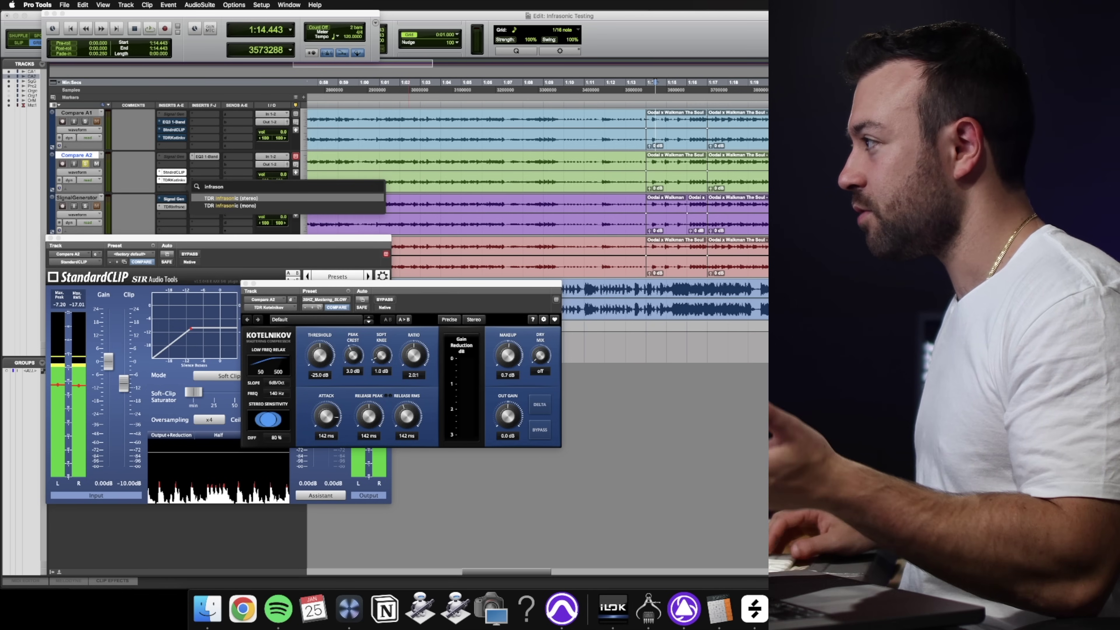
key(Return)
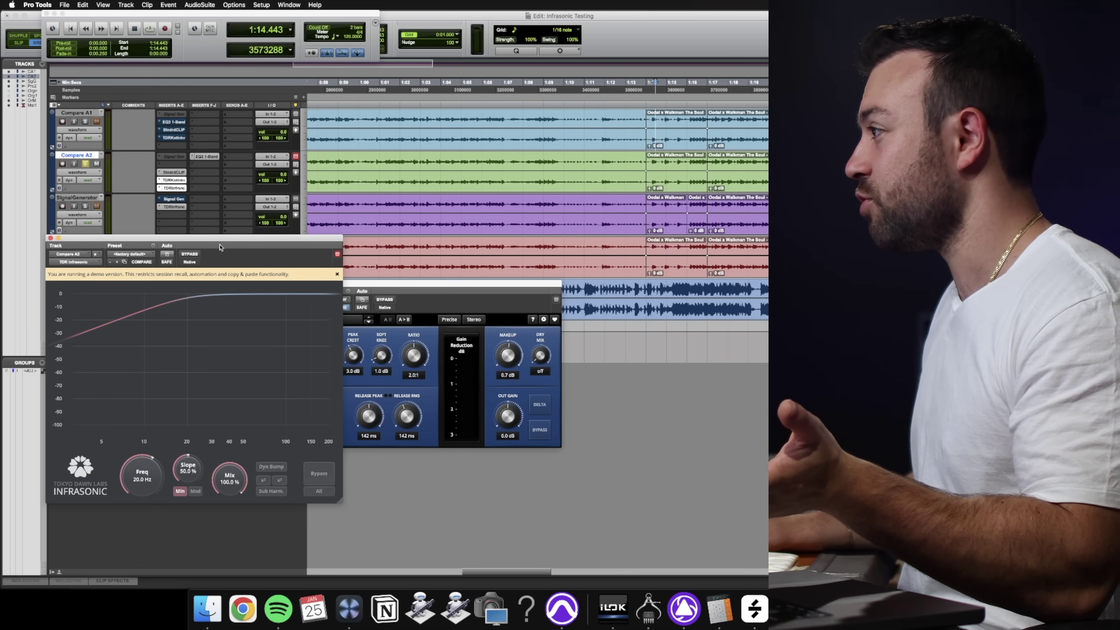
click(338, 275)
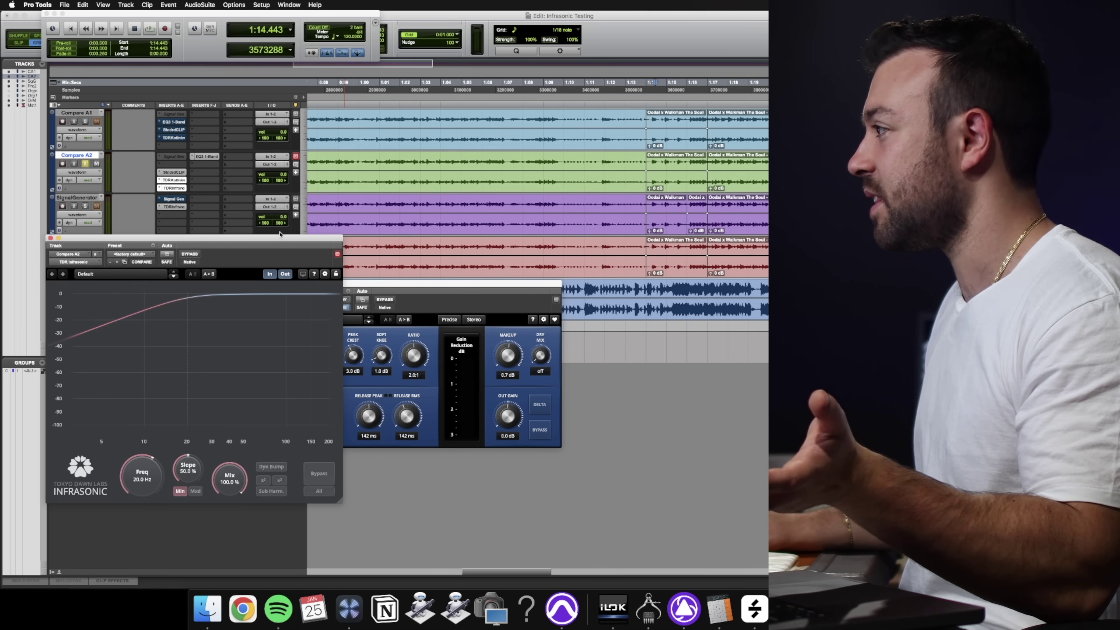
- Move the Infrasonic window clear of the inserts and select the Compare A2 clip from 1:14 to 1:17
drag(279, 240, 449, 245)
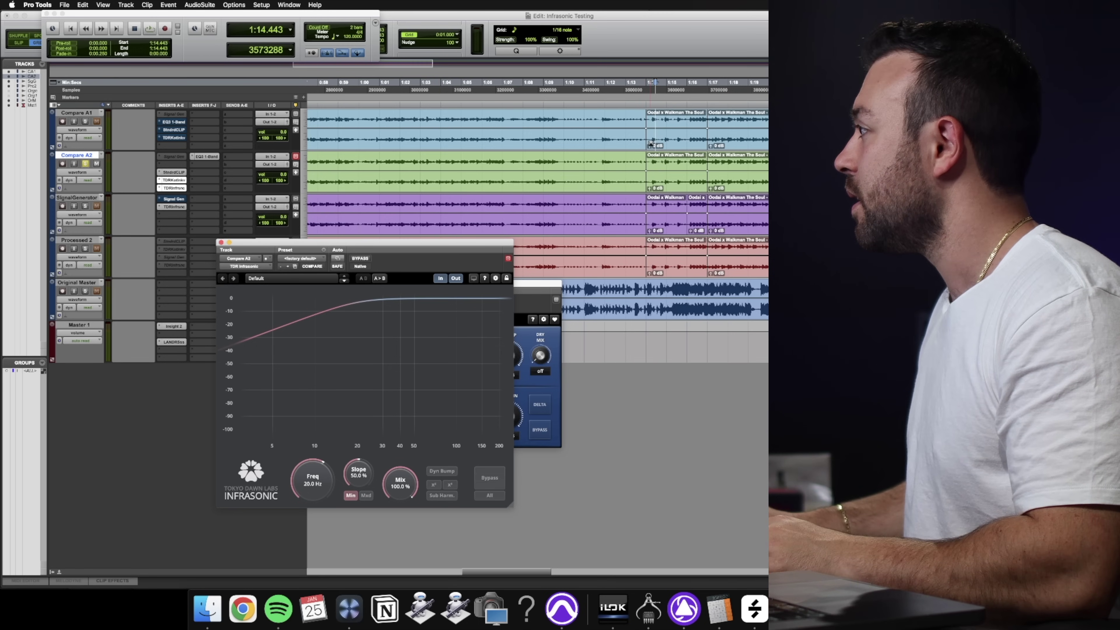
click(670, 189)
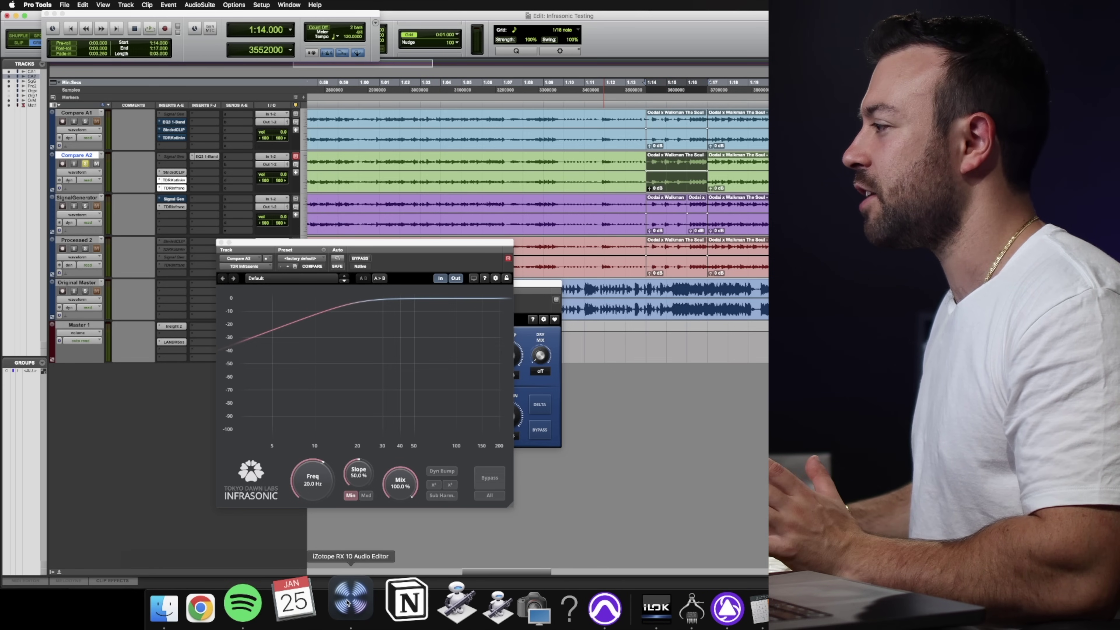
- Switch to iZotope RX 10, show the mixdown as a spectrogram and zoom into about 2.4 seconds around 1:57
click(348, 599)
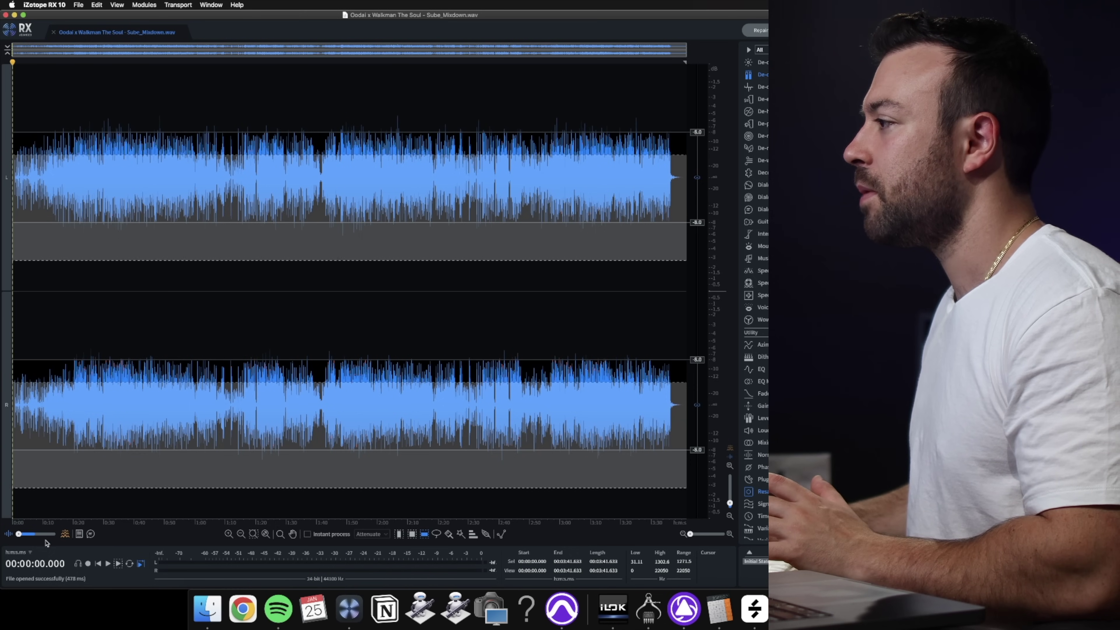
drag(27, 535, 53, 535)
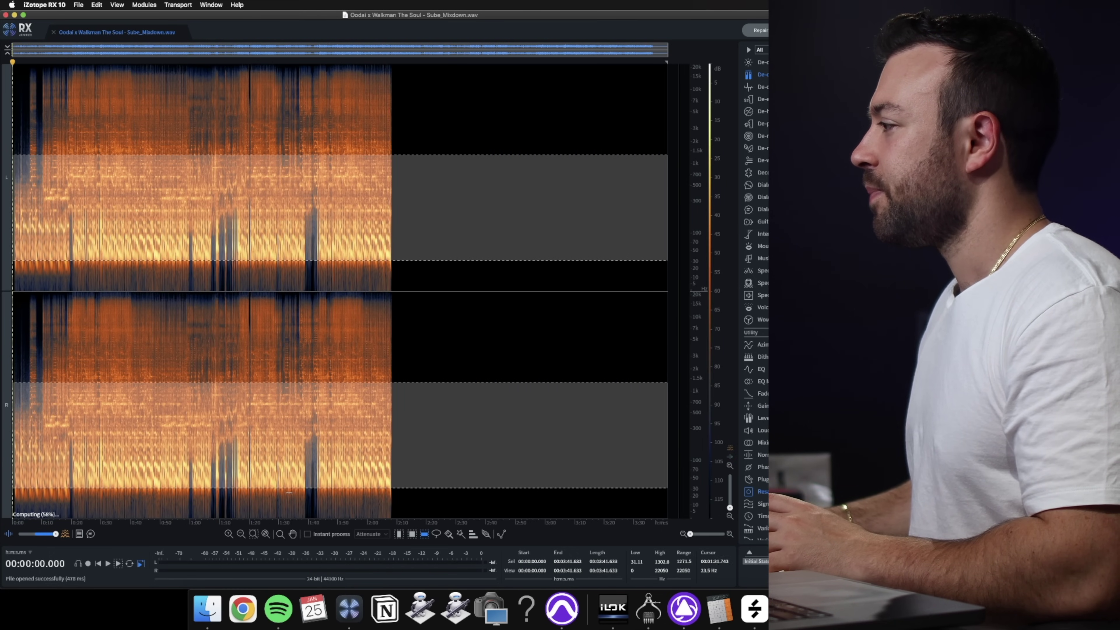
click(289, 483)
click(379, 487)
scroll(380, 486, up, 5)
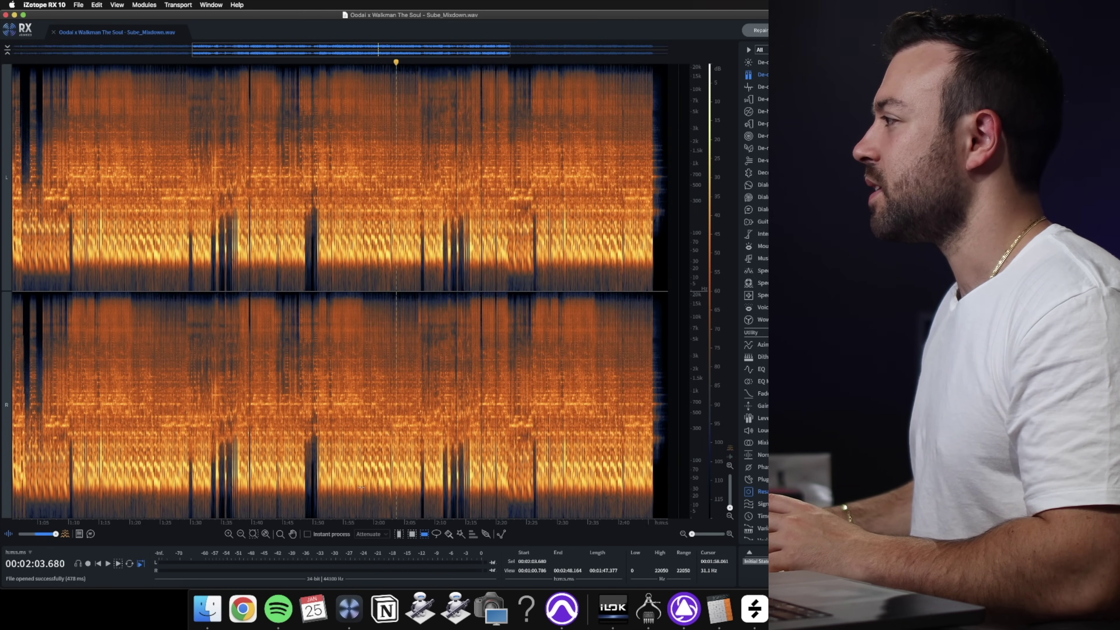
scroll(362, 486, up, 5)
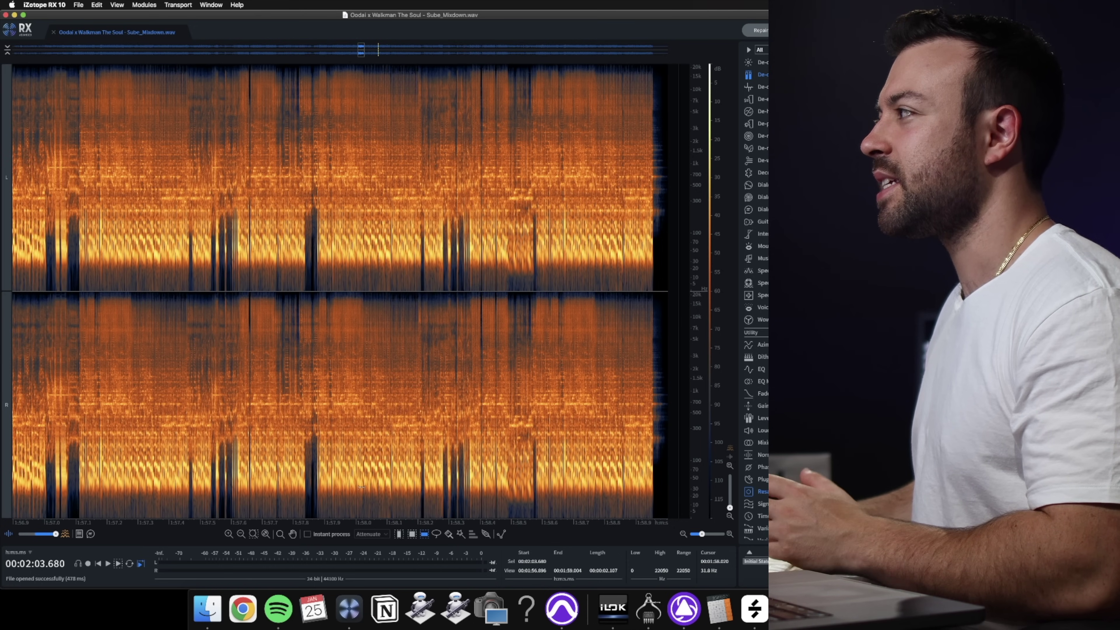
scroll(362, 486, down, 2)
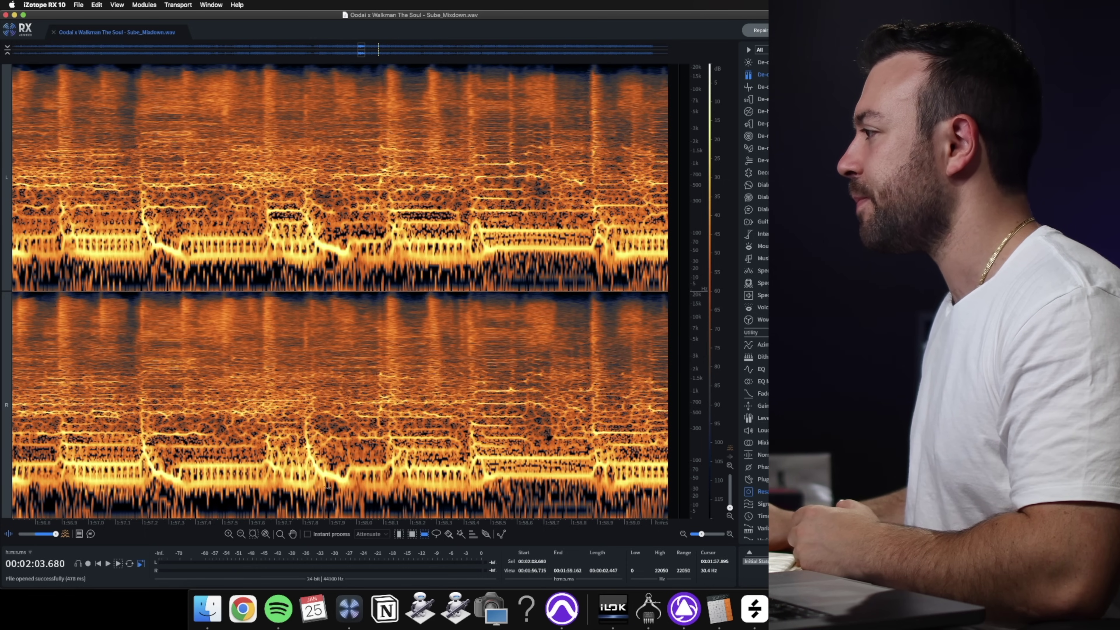
- Highlight low-frequency bands in the spectrogram, including about 89–300 Hz and 40–71 Hz, to examine the bass content, then clear the selection
drag(311, 201, 312, 236)
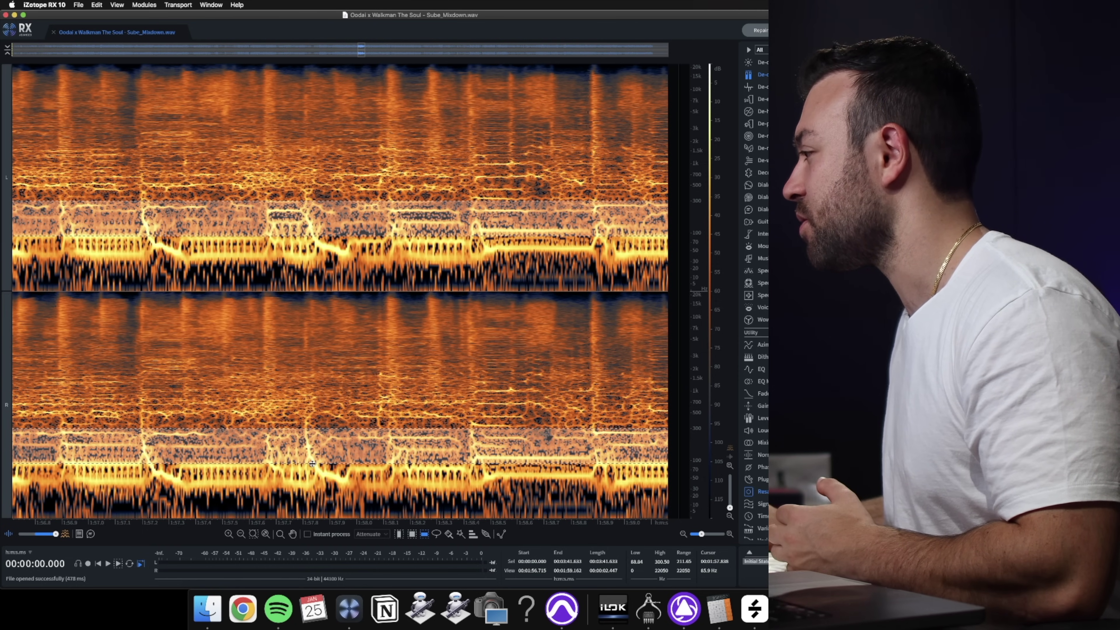
drag(337, 482, 339, 469)
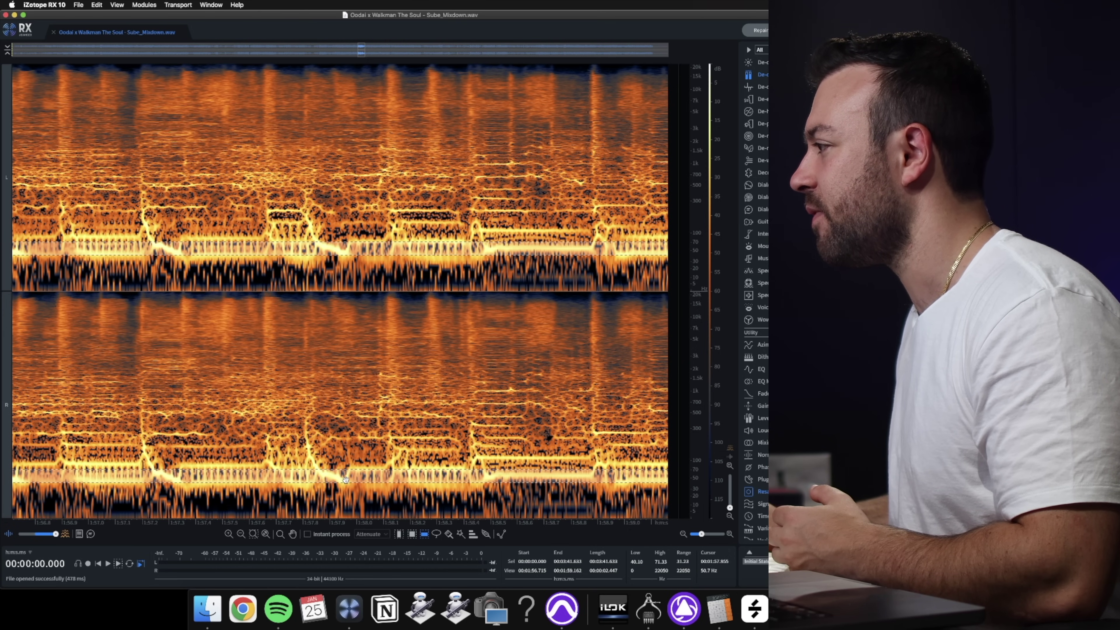
click(294, 488)
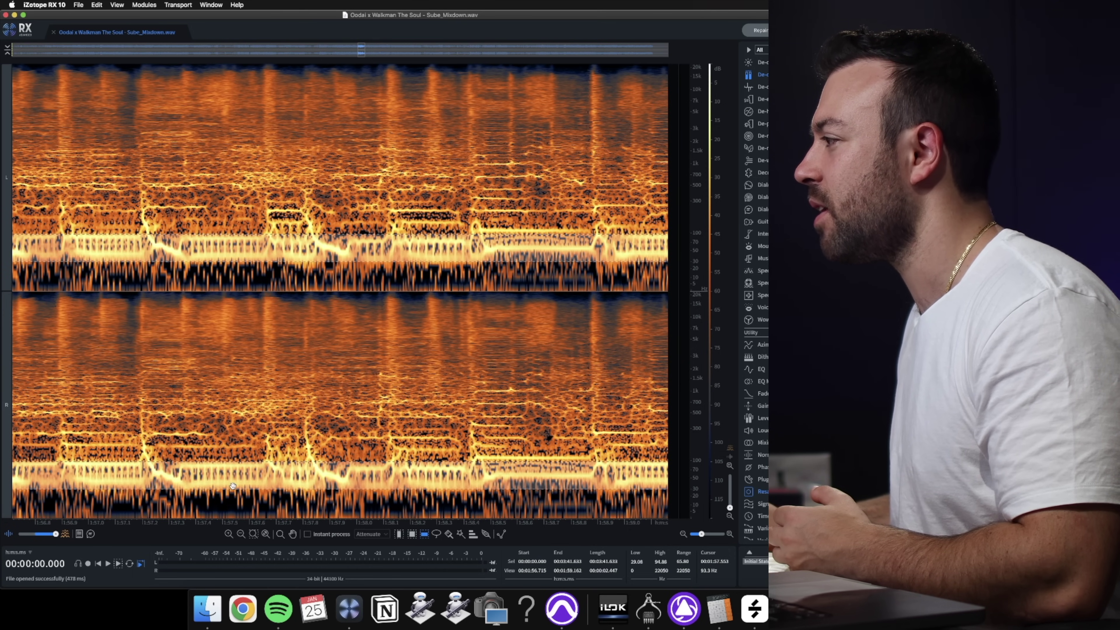
click(232, 489)
drag(232, 488, 232, 427)
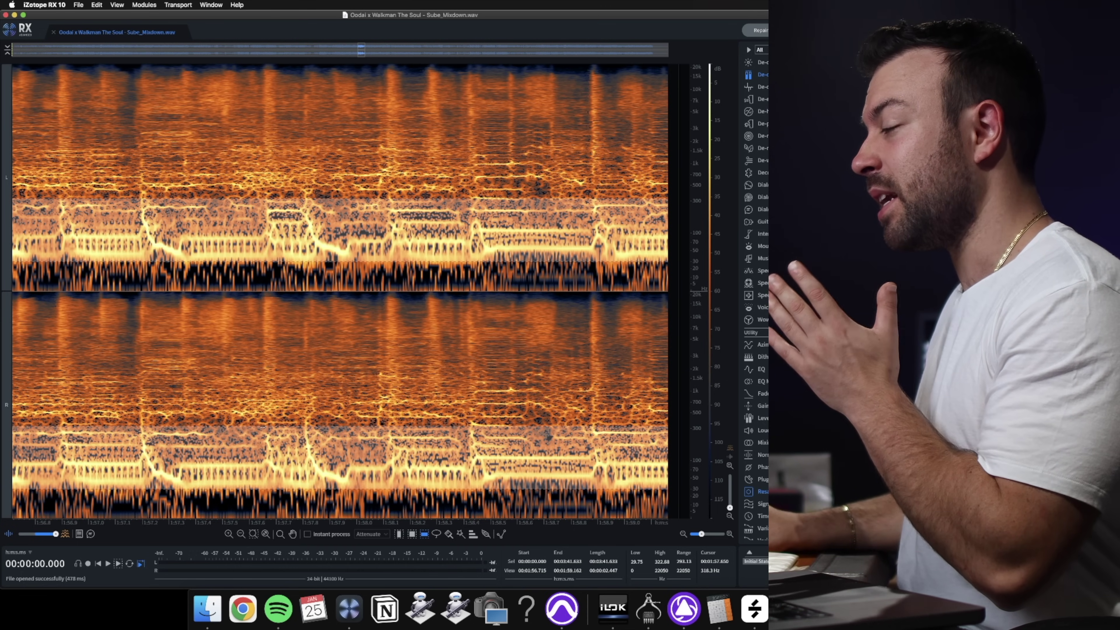
click(339, 449)
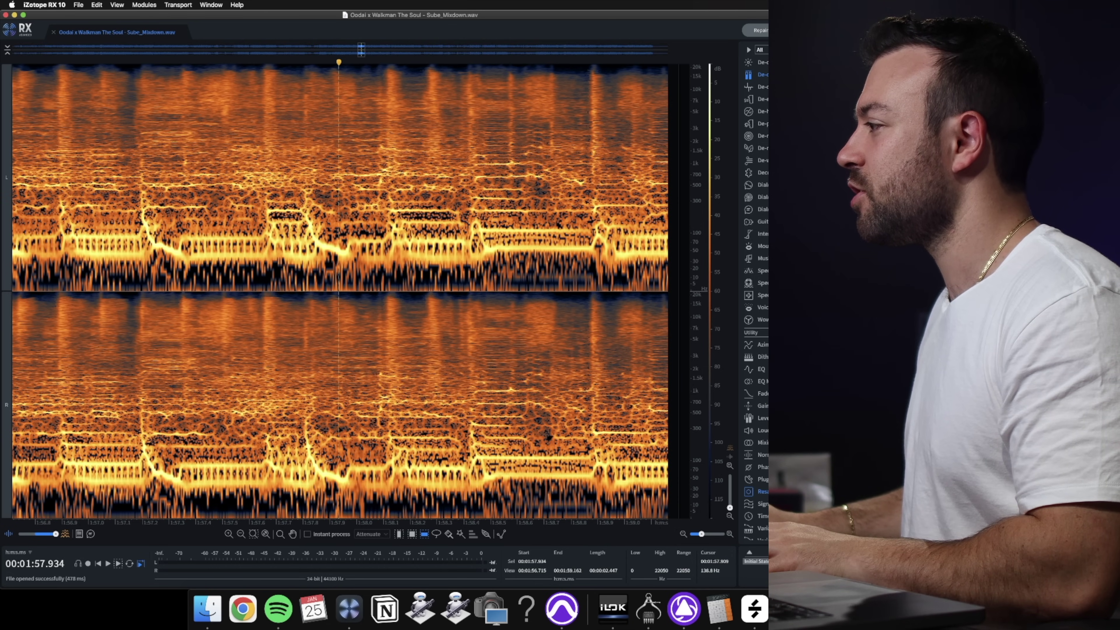
- Return to Pro Tools and set Infrasonic's frequency to 35.0 Hz and its slope to 25.0 %
key(super+Tab)
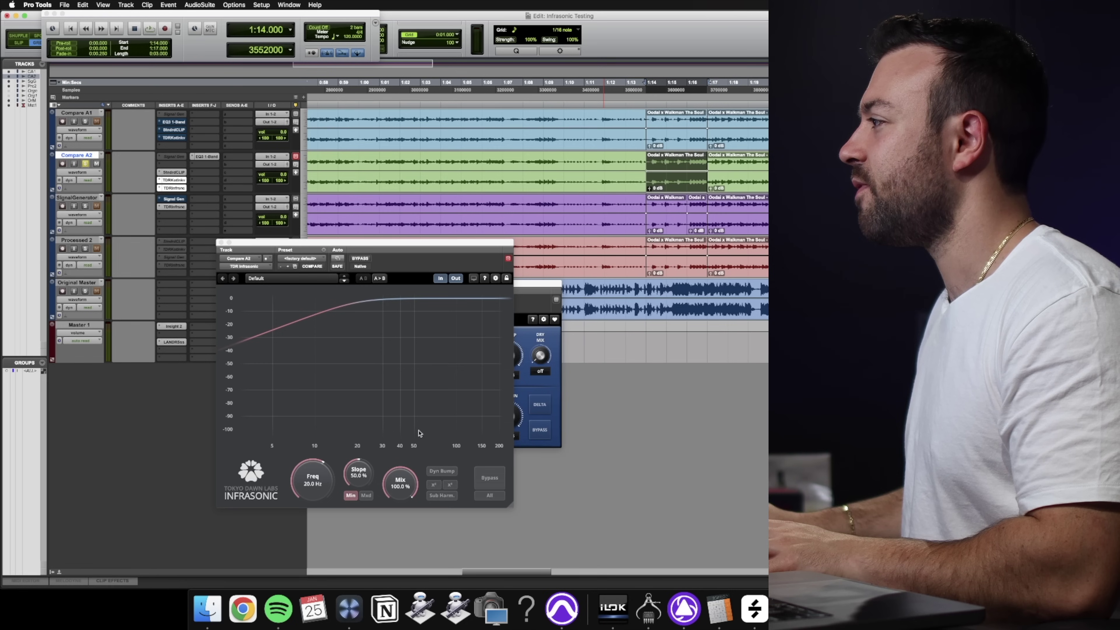
drag(312, 486, 312, 473)
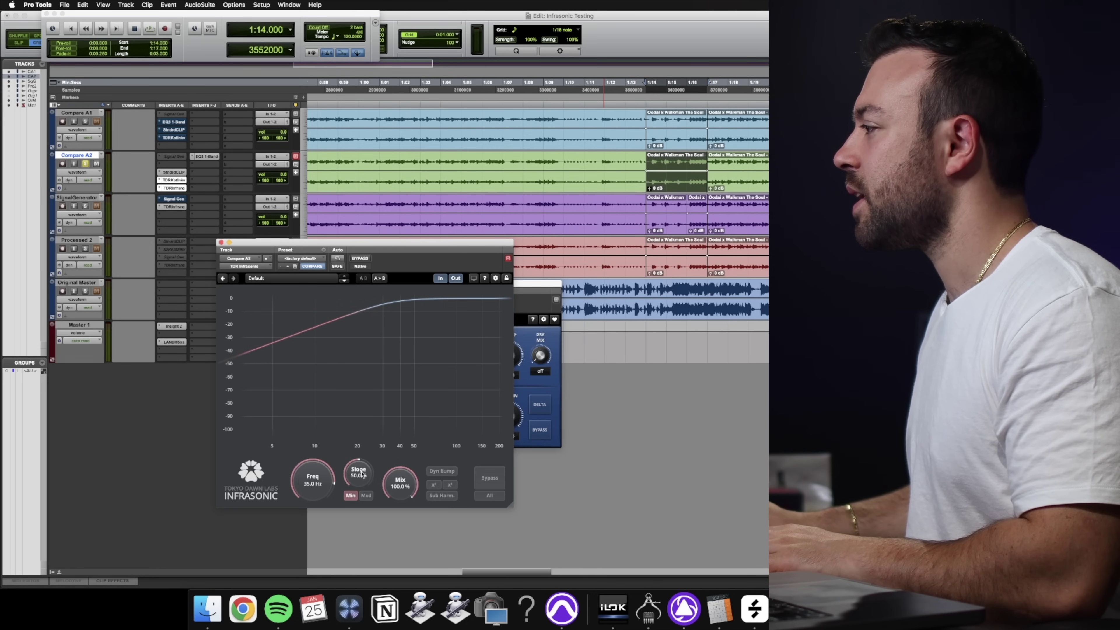
drag(358, 473, 359, 490)
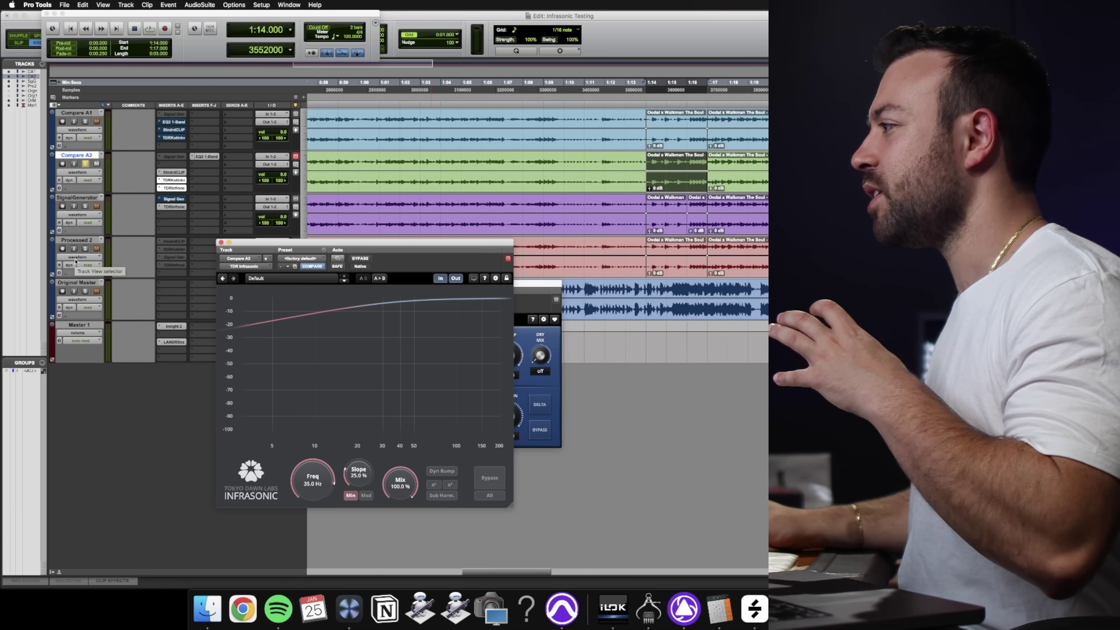
- Bypass Infrasonic on Compare A2 and play the selected section
click(488, 477)
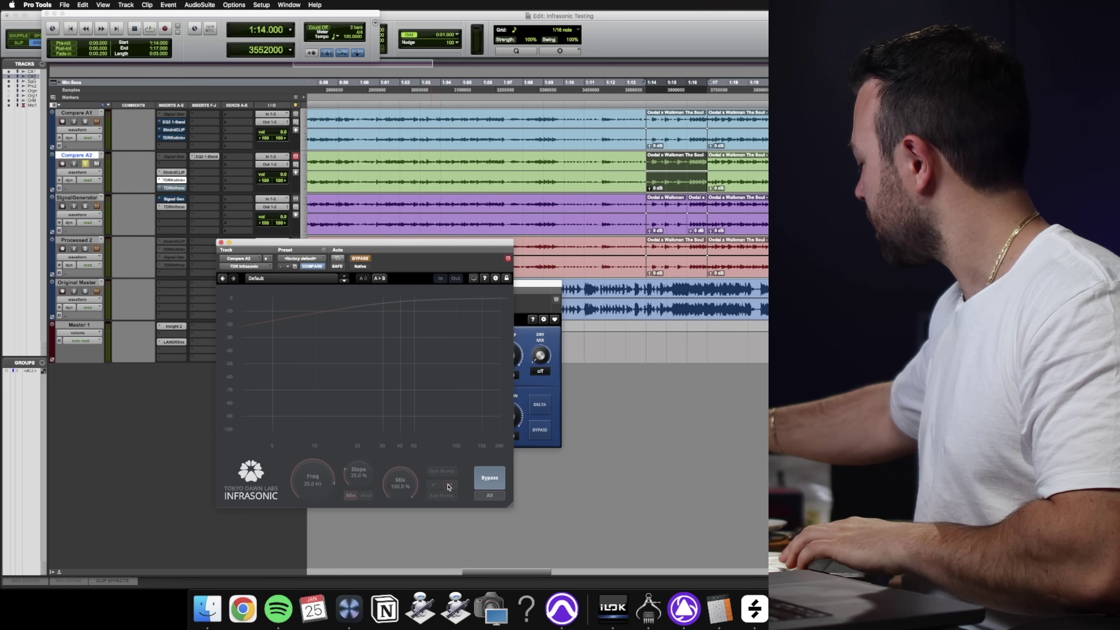
key(space)
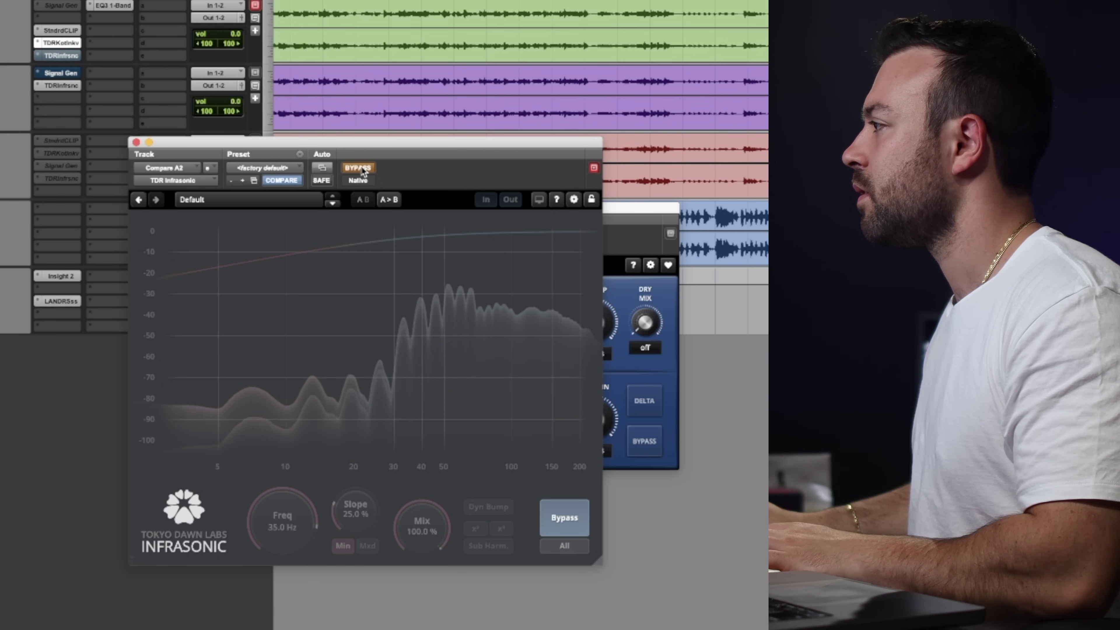
- Re-enable Infrasonic on Compare A2, set its slope to 55.5 %, and compare the filtered sound against bypass
click(555, 517)
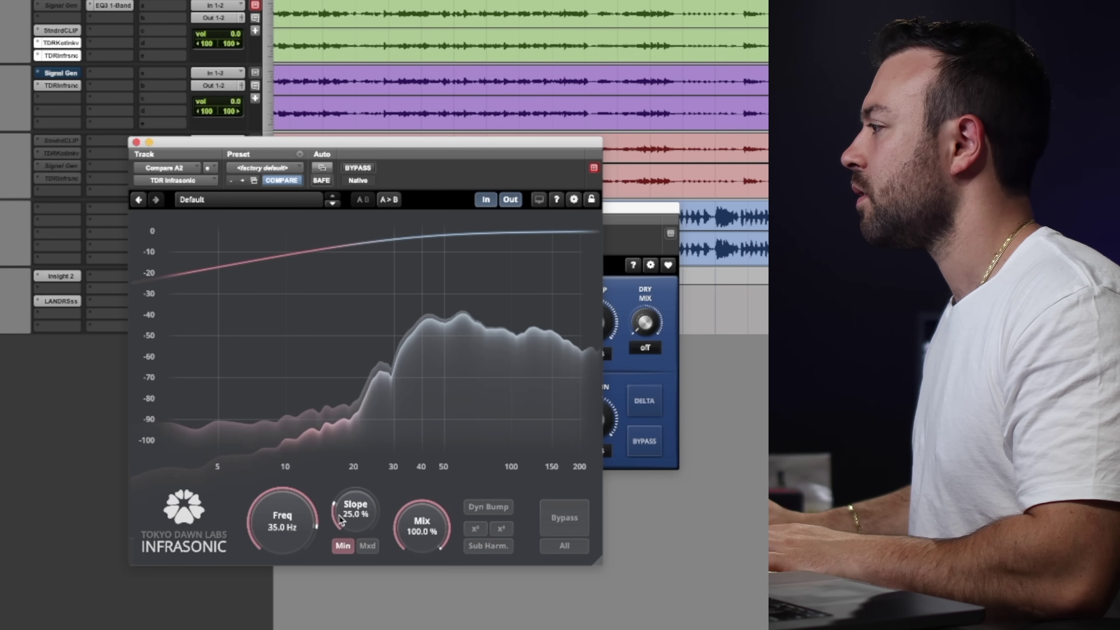
mouse_move(355, 518)
mouse_down()
mouse_move(356, 497)
mouse_move(352, 522)
mouse_up()
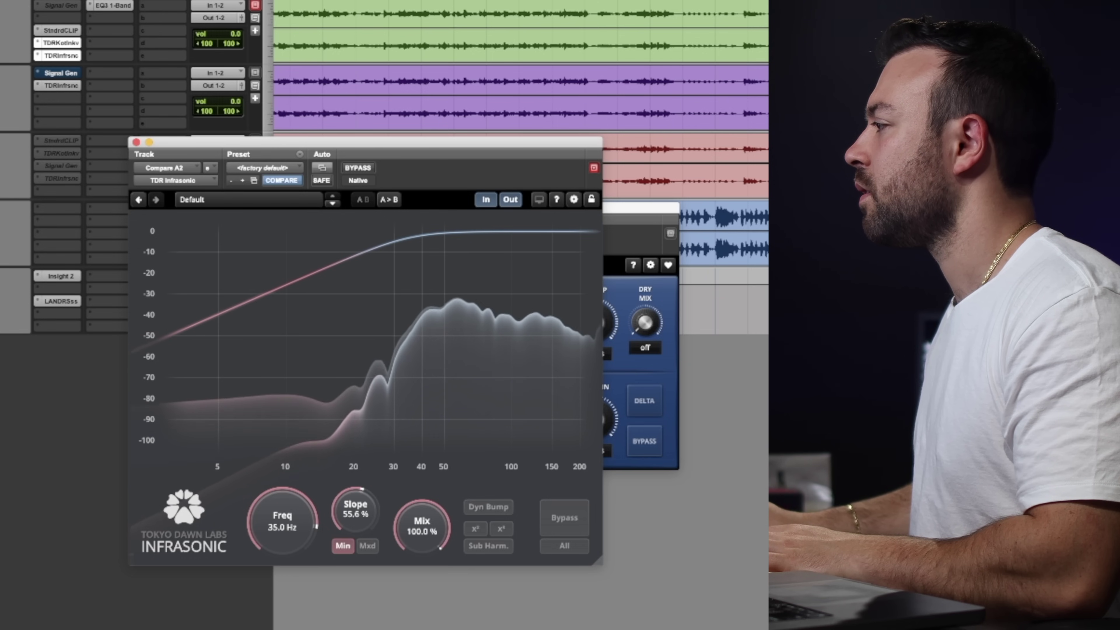
click(562, 518)
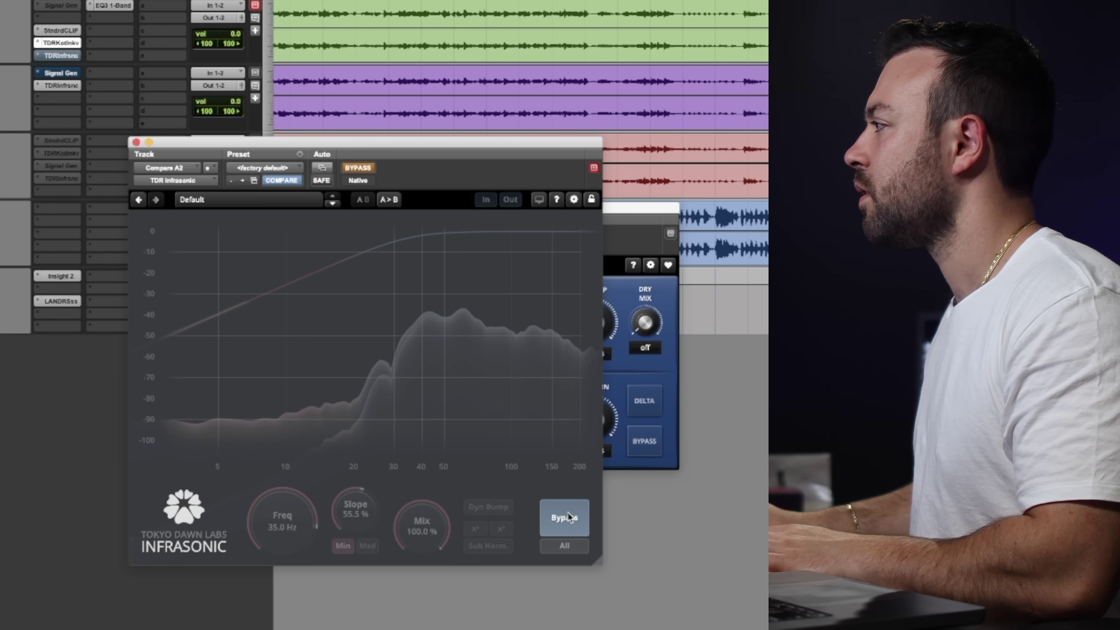
click(565, 518)
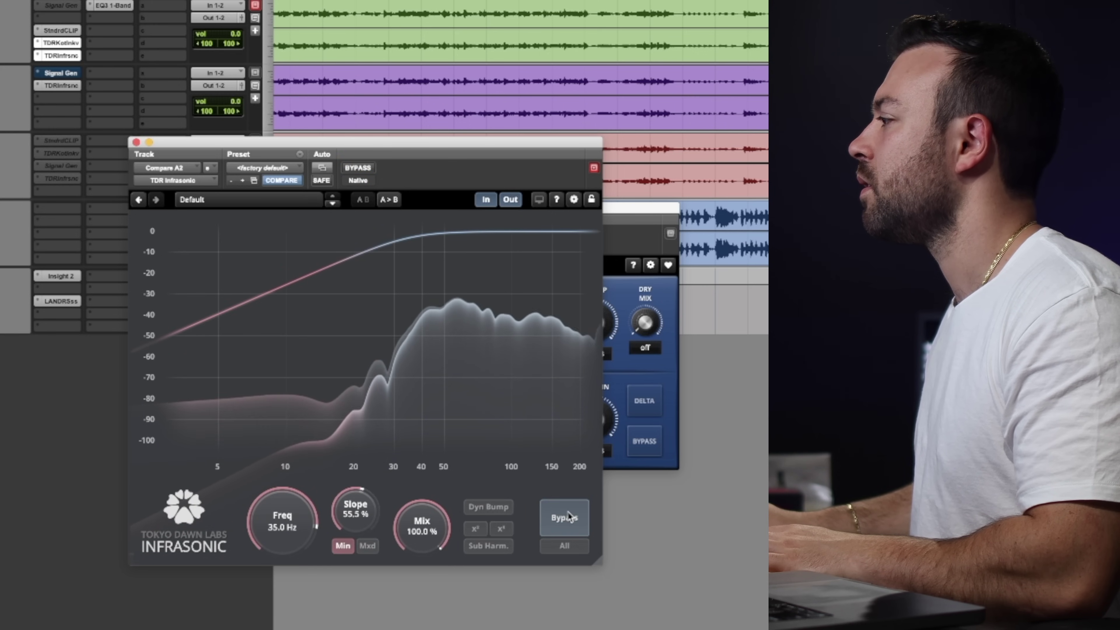
- Try Infrasonic's mixed phase mode, return it to minimum phase, and try the Dyn Bump option
click(368, 550)
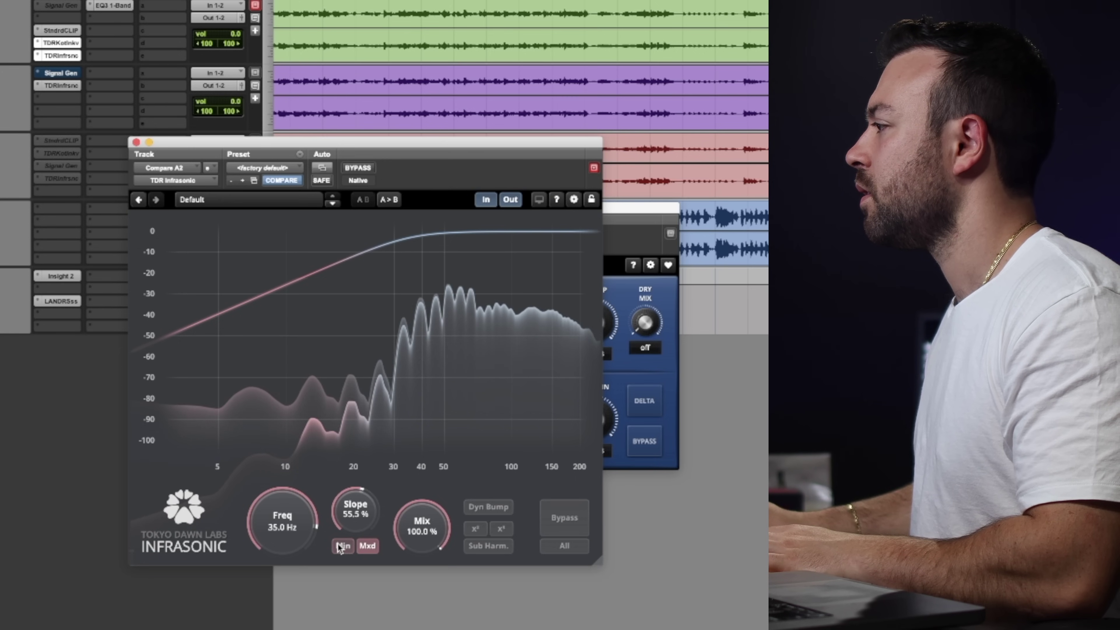
click(341, 547)
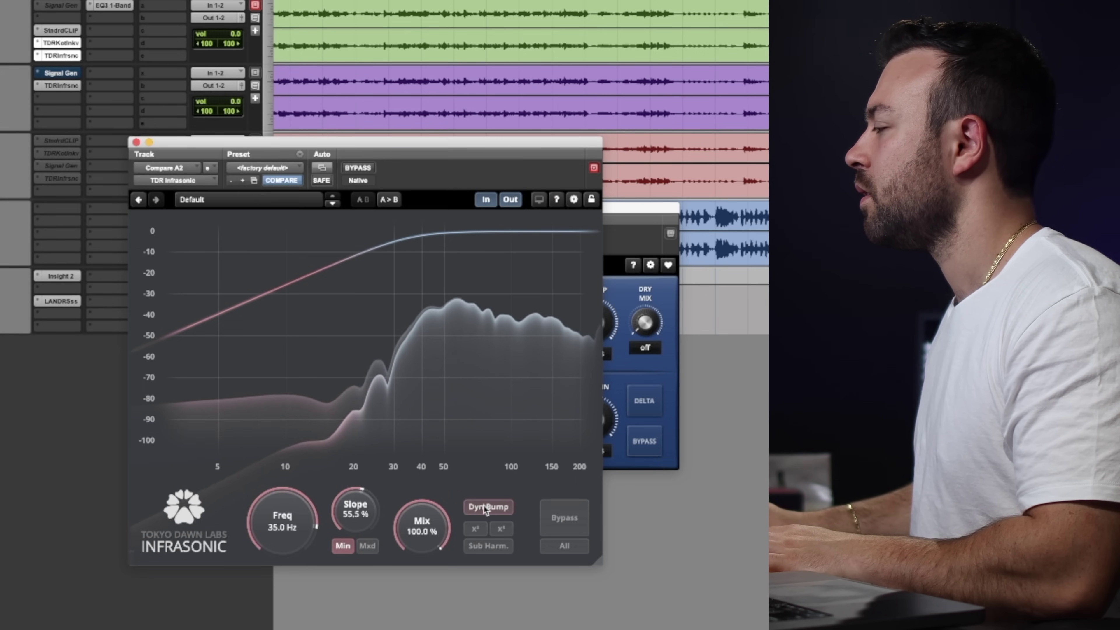
click(494, 509)
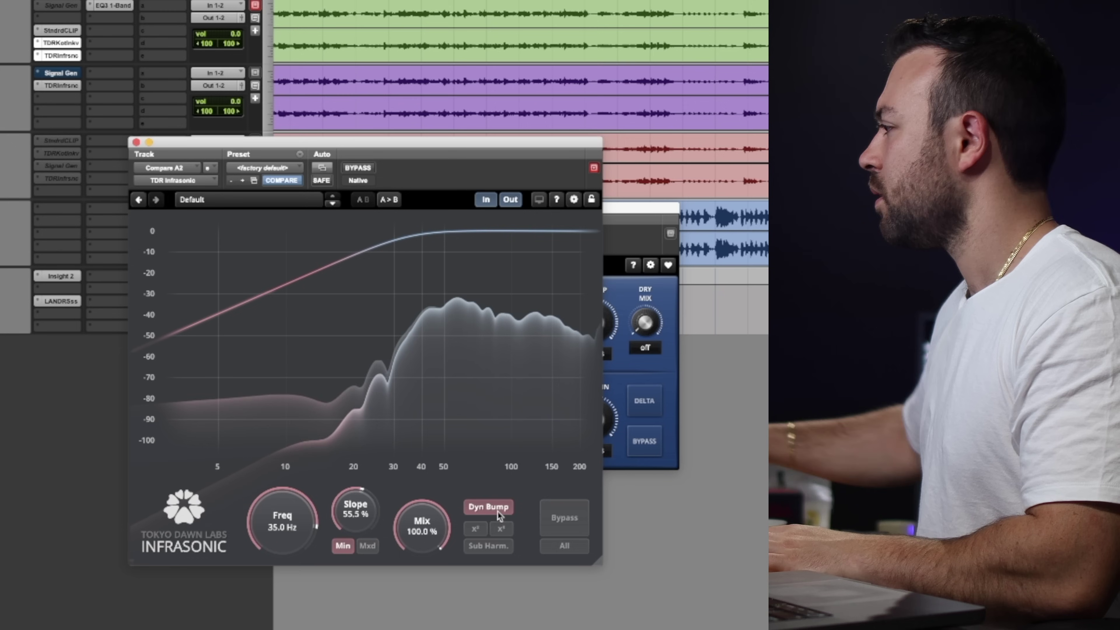
- Enable Sub Harm. together with Dyn Bump in Infrasonic and set the Filtered Energy Factor to 50%
click(489, 546)
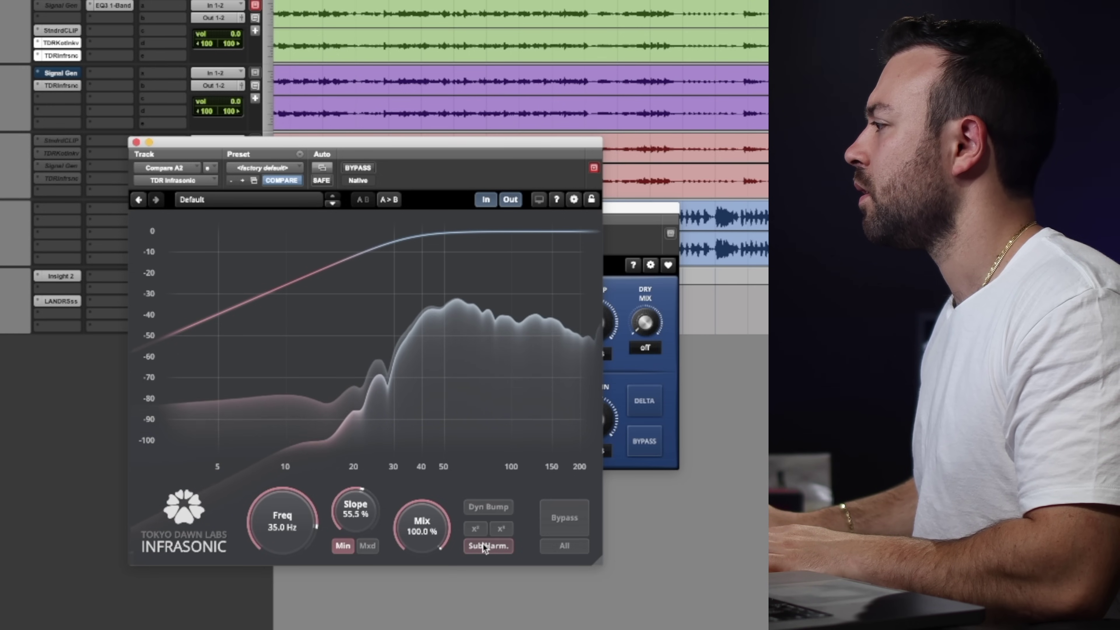
click(491, 513)
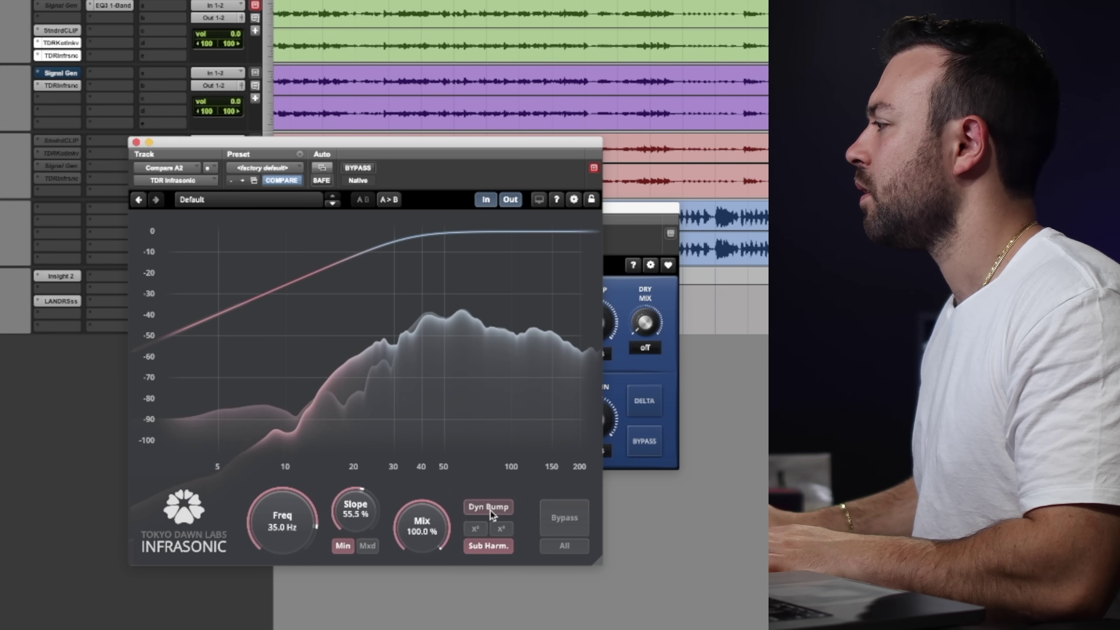
right_click(461, 373)
mouse_move(538, 137)
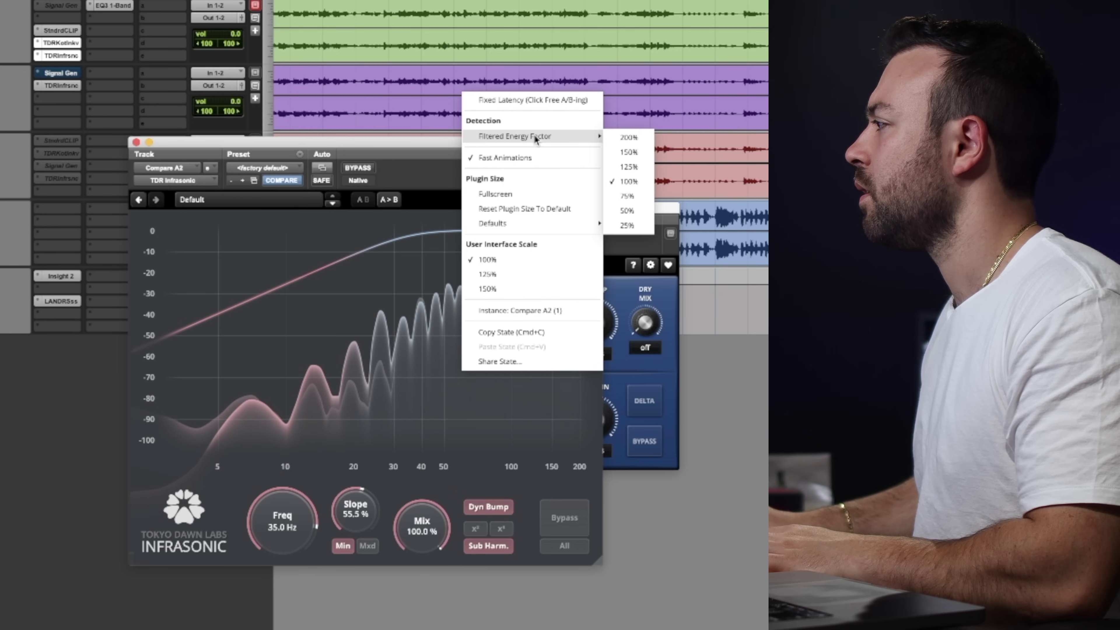
click(626, 213)
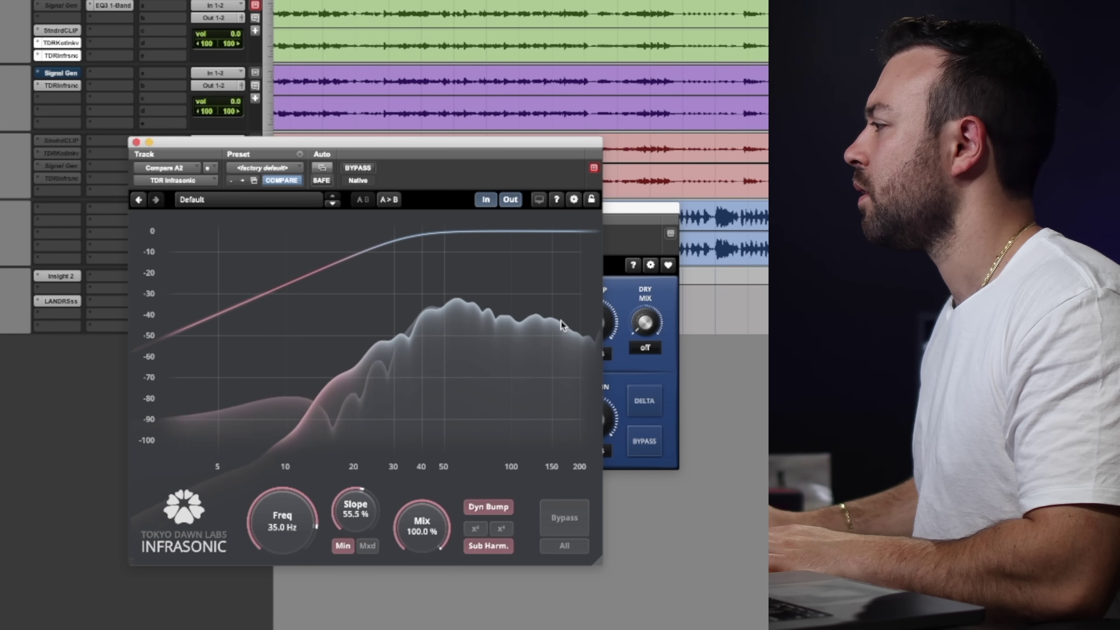
- Turn off Dyn Bump and compare the x² and x³ harmonics alongside Sub Harm., keeping x² enabled
click(497, 511)
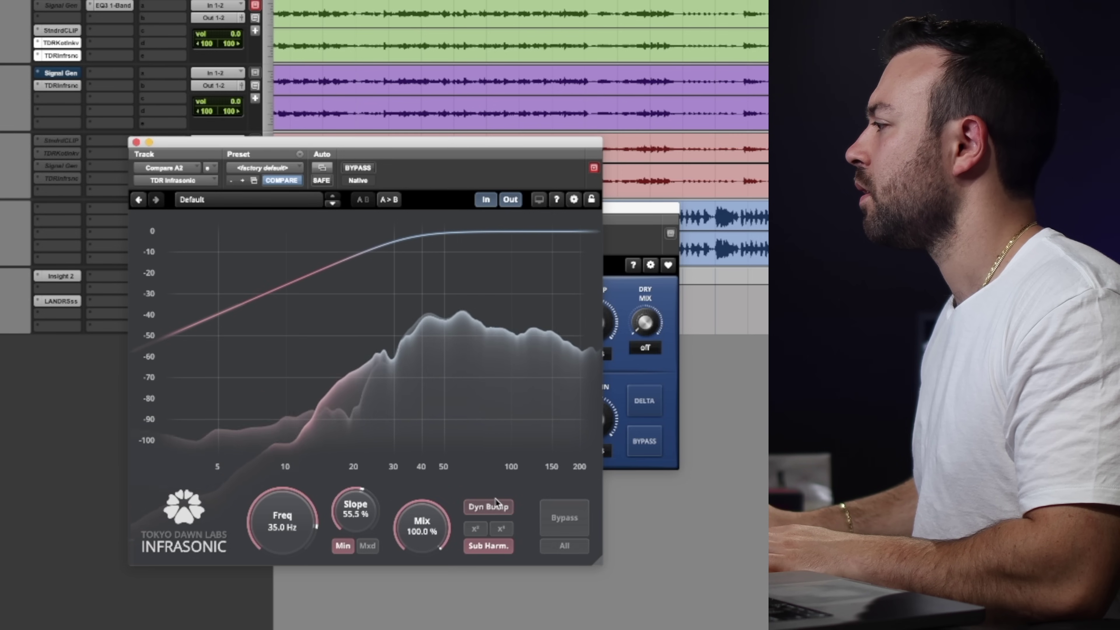
right_click(458, 362)
click(437, 431)
click(476, 529)
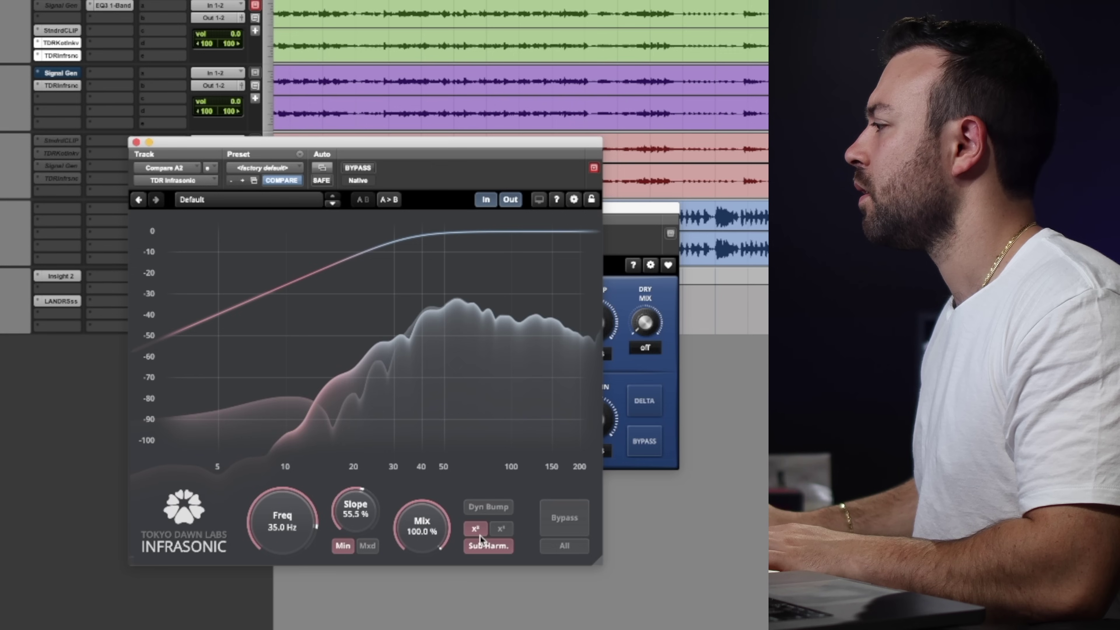
click(501, 530)
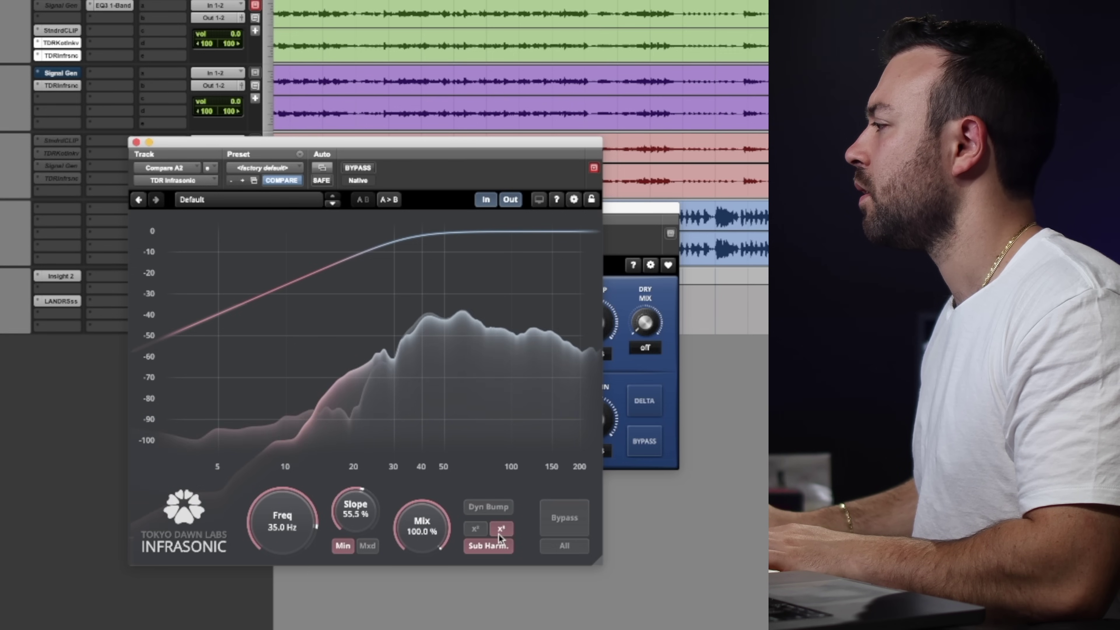
click(480, 532)
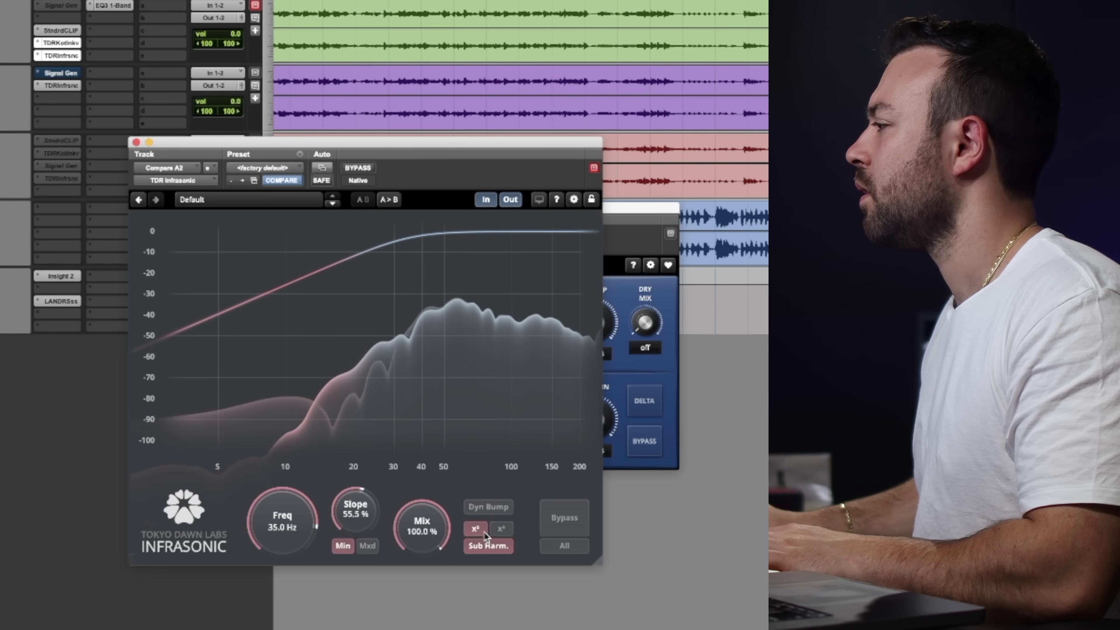
- Compare Infrasonic's x² and Sub Harm. sound against bypass, and try adding x³ before switching it off
click(554, 517)
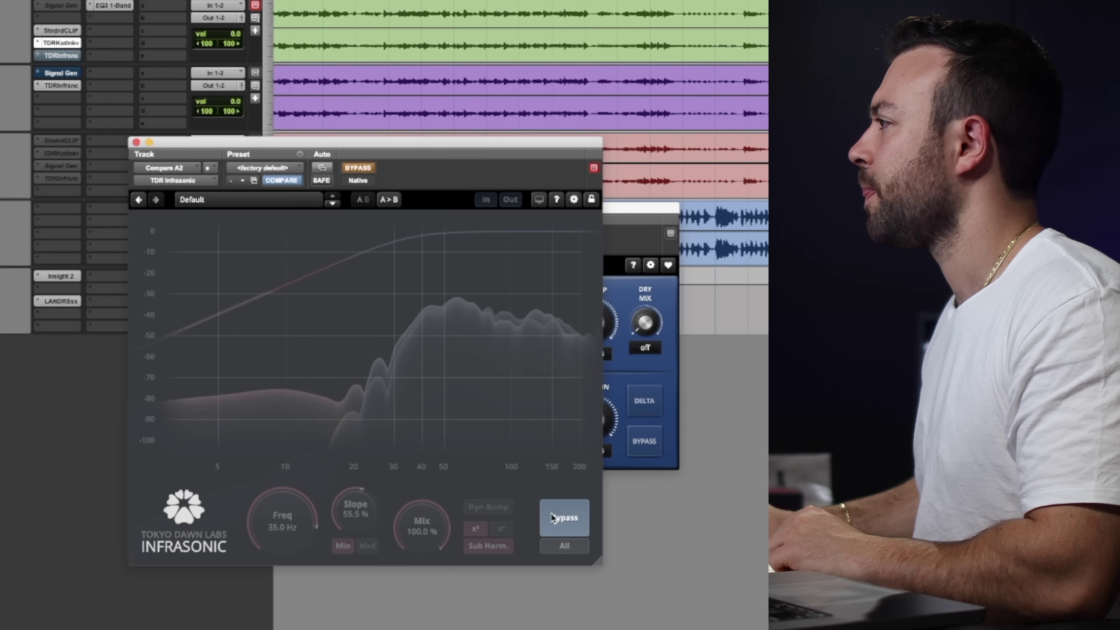
click(553, 517)
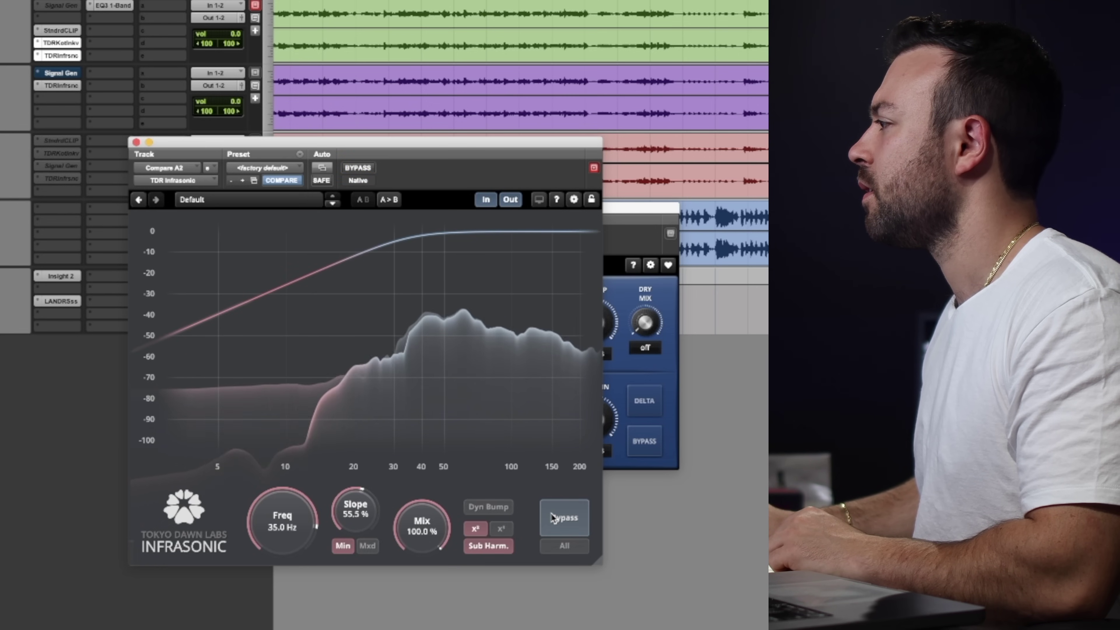
click(502, 529)
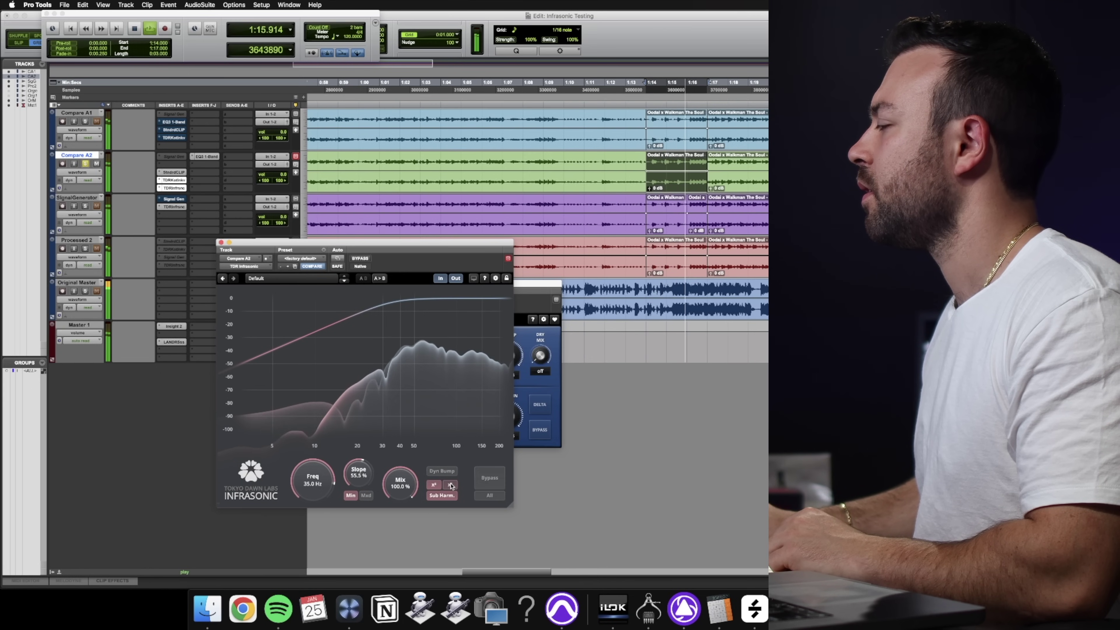
click(450, 485)
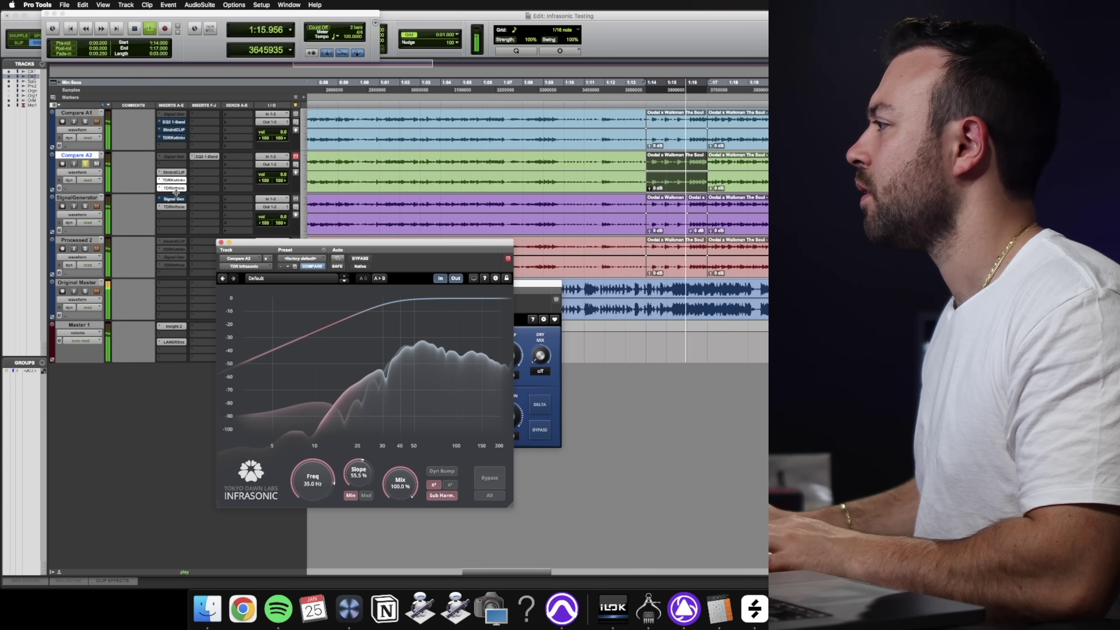
- Solo Compare A1, stop playback, and select its clip from 1:14.000 to 1:17.000
click(86, 122)
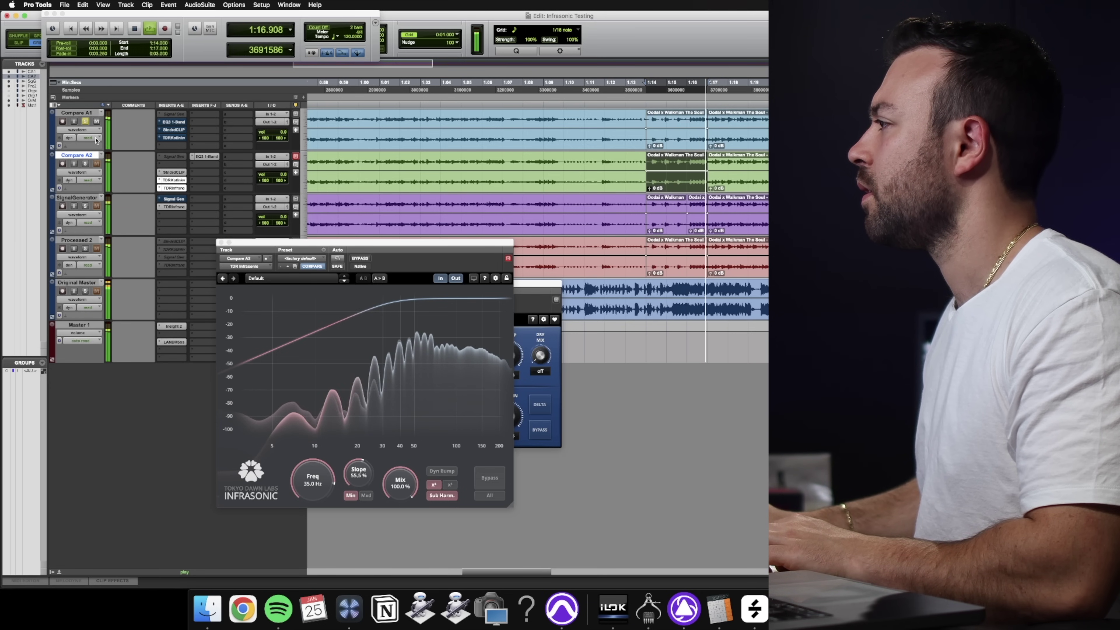
key(space)
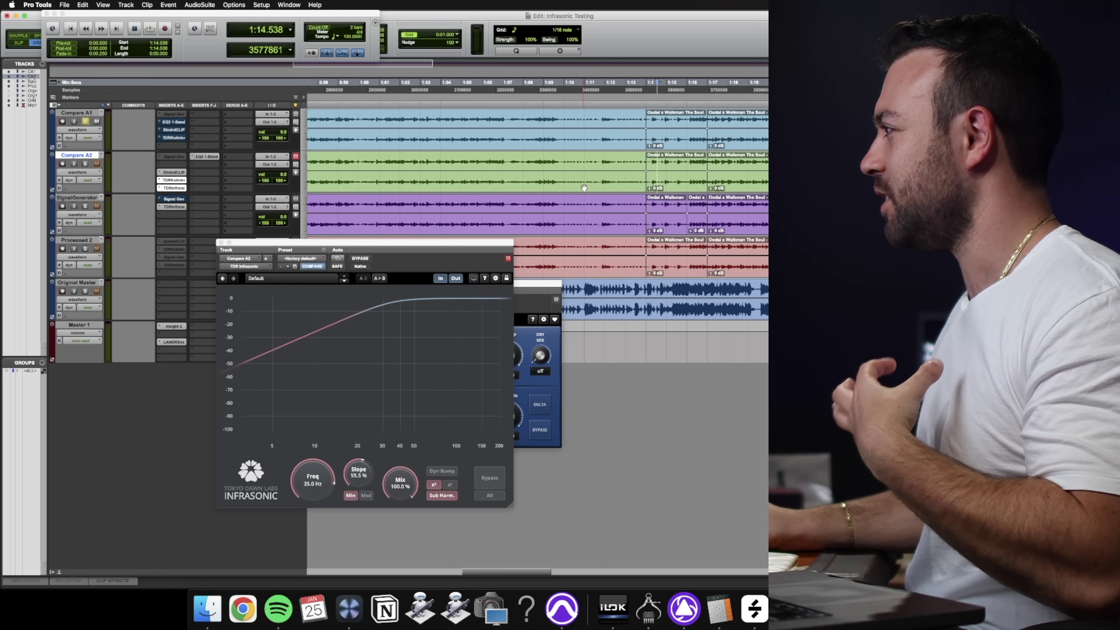
click(670, 192)
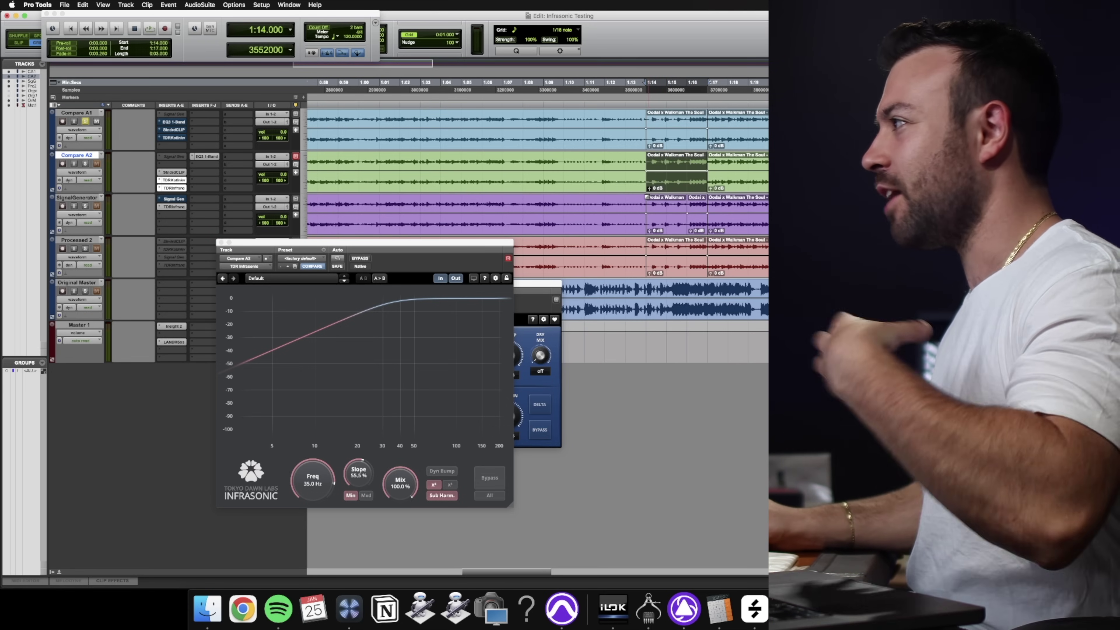
click(683, 141)
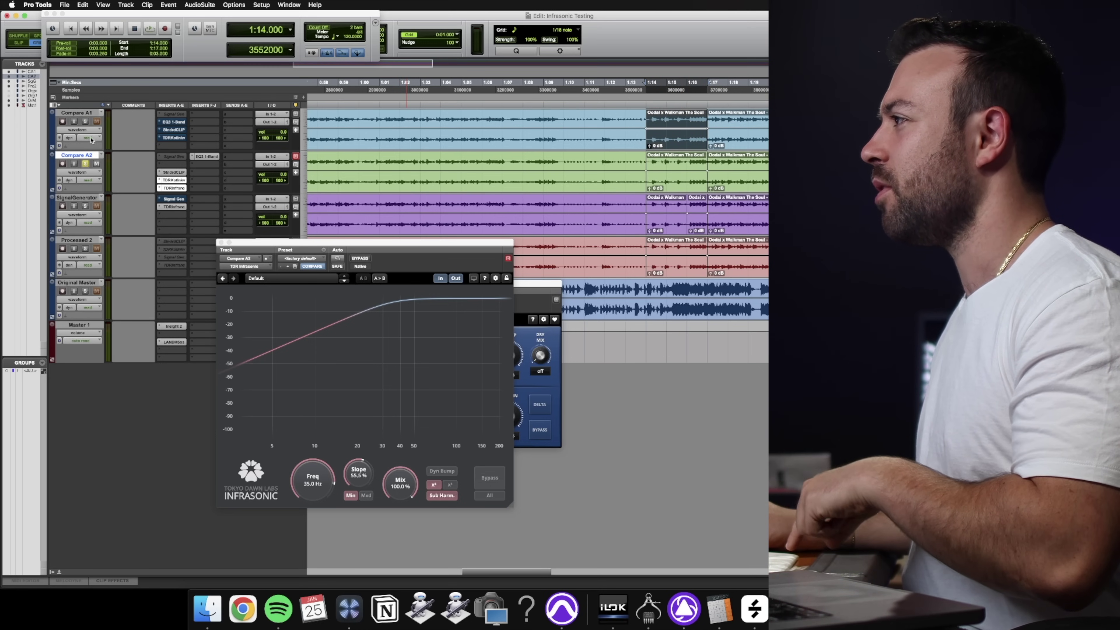
- Play the selected section while alternating solo between Compare A1 and Compare A2, then stop on Compare A1
key(space)
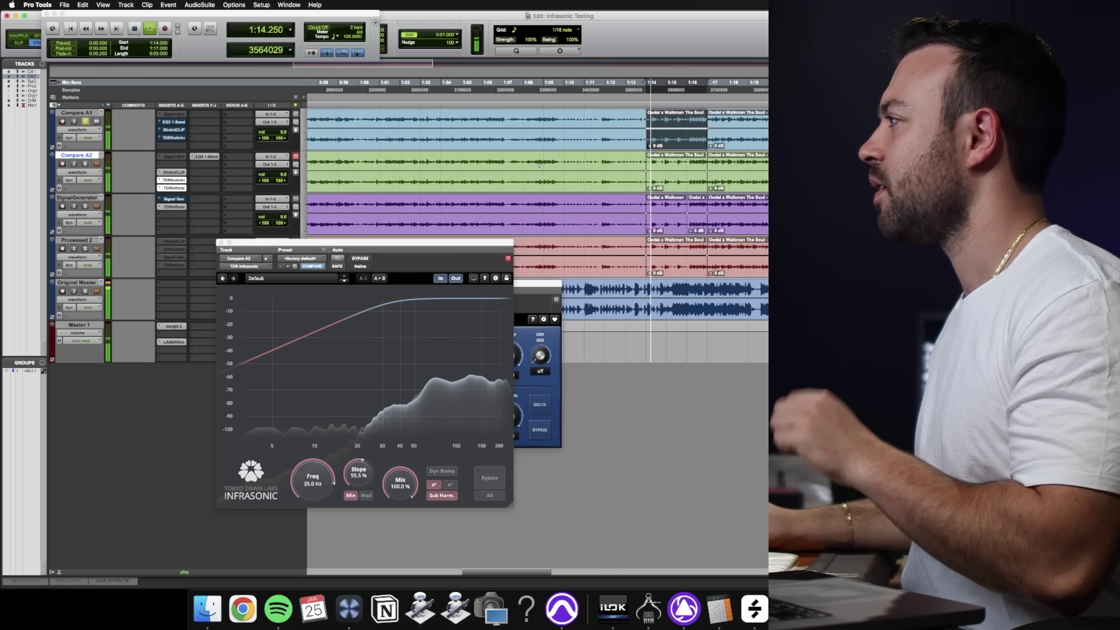
click(85, 164)
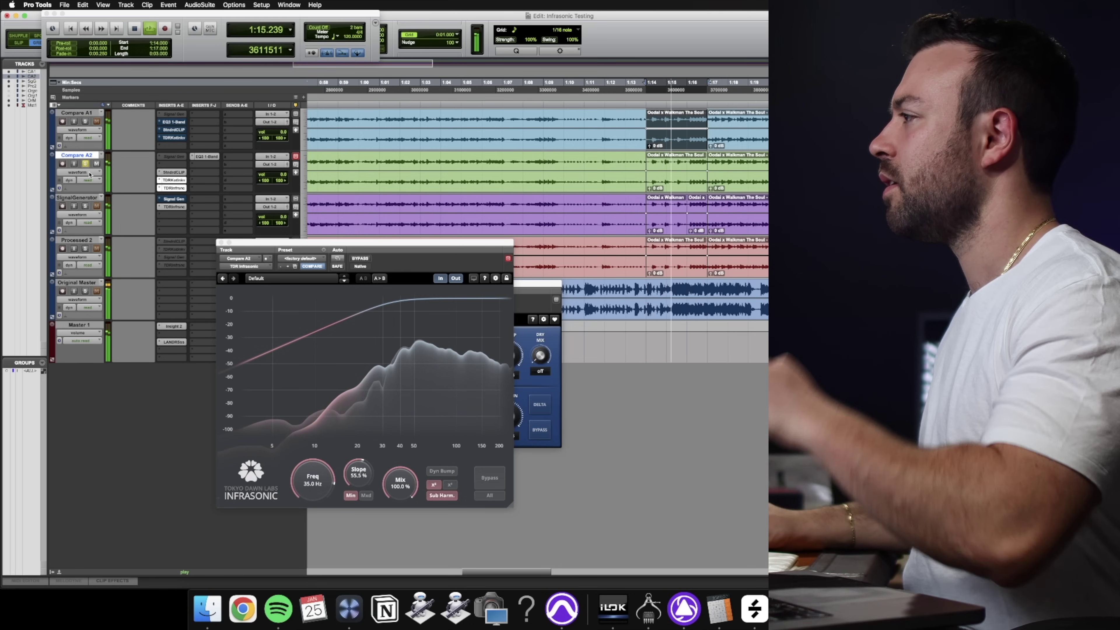
click(89, 122)
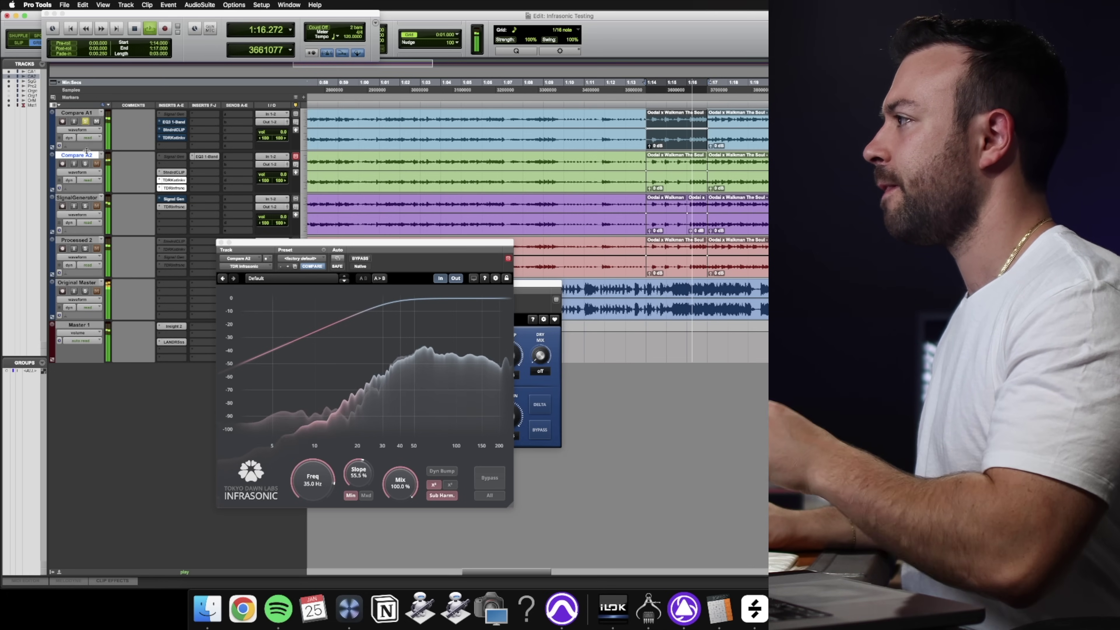
click(85, 164)
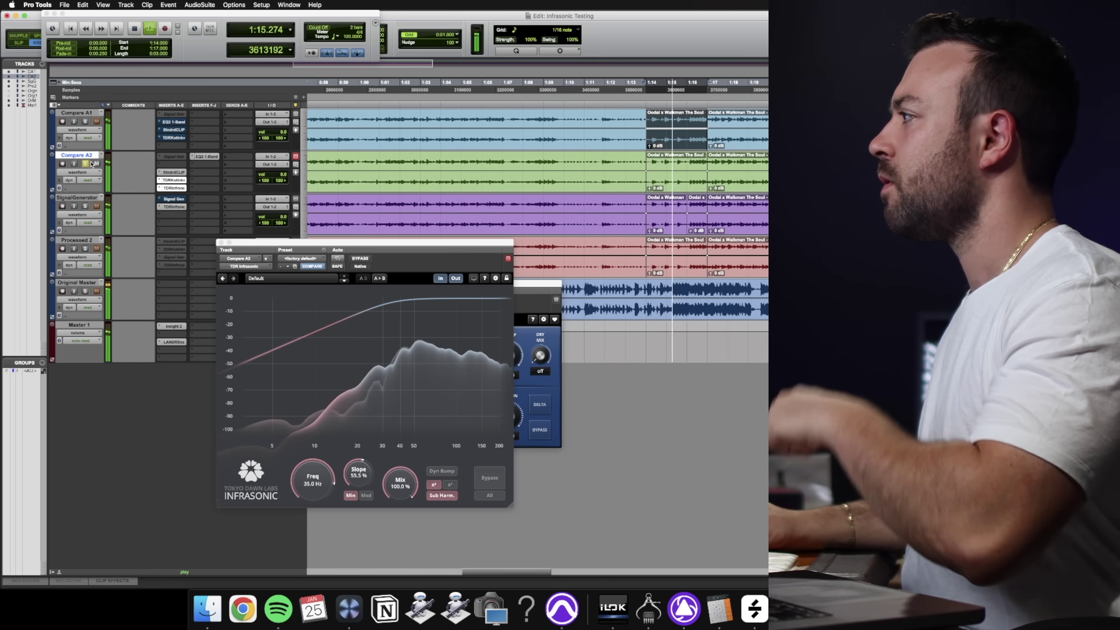
click(85, 121)
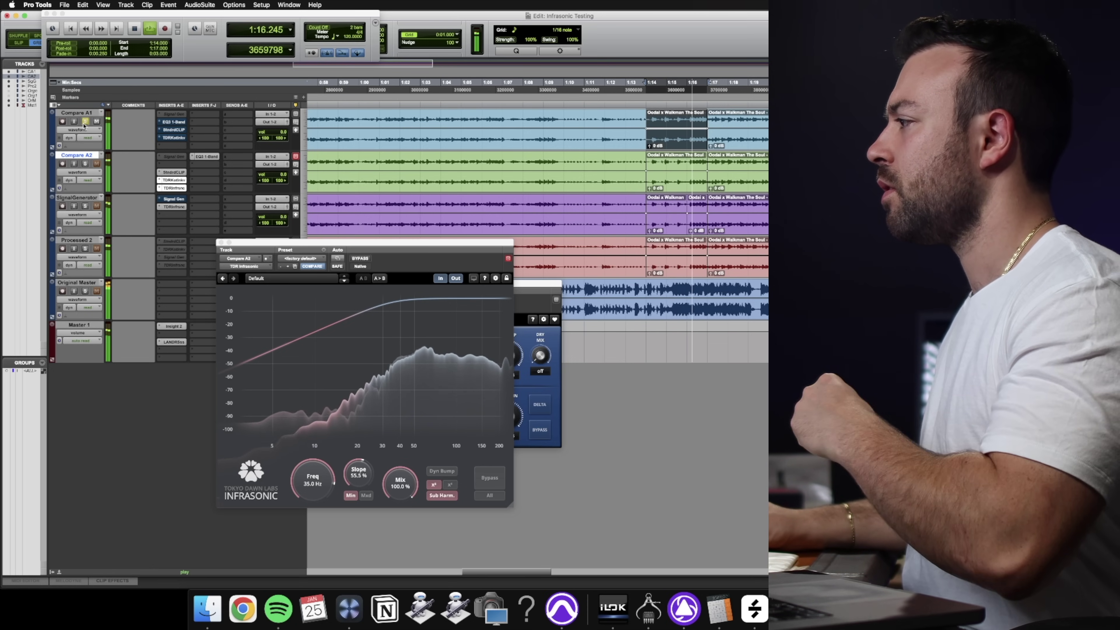
key(space)
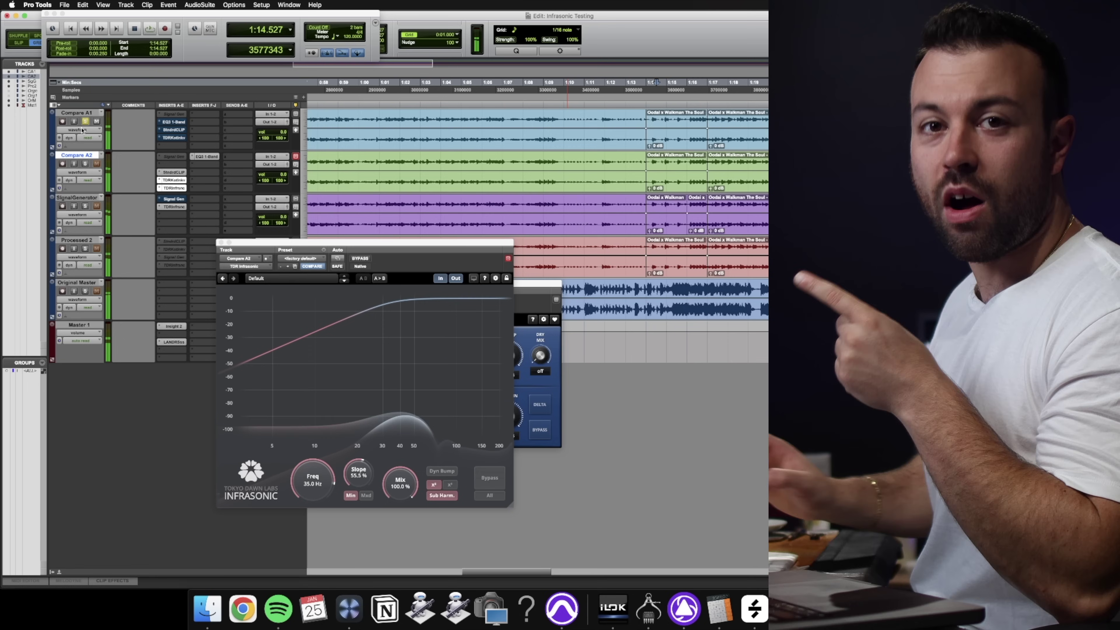
- Show the Filtered Energy Factor options of Infrasonic on Compare A2
right_click(337, 346)
mouse_move(382, 197)
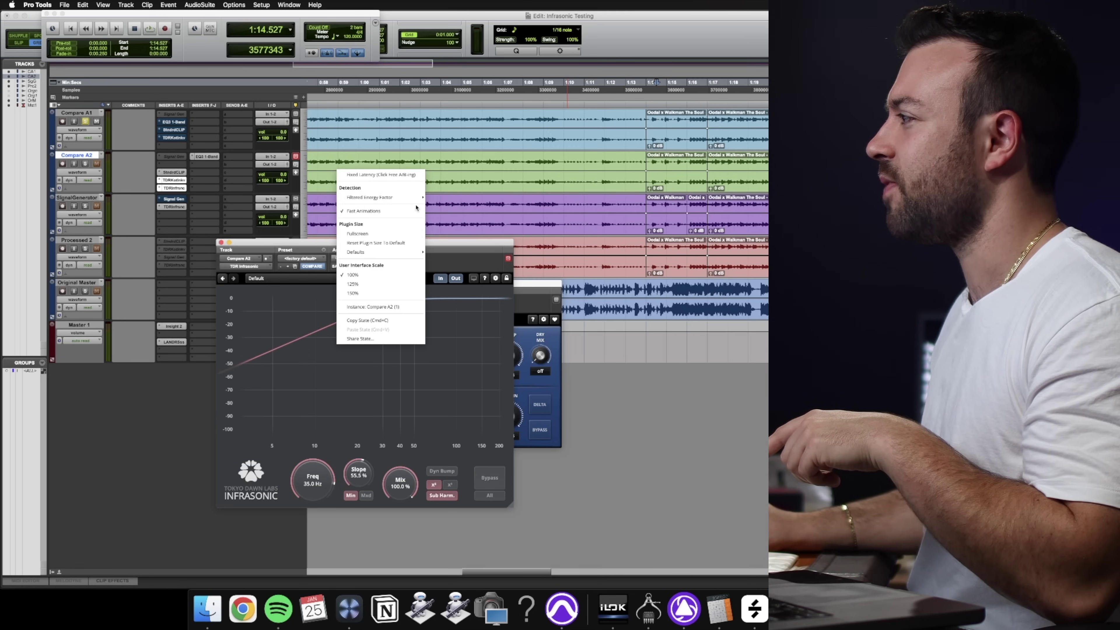
mouse_move(422, 200)
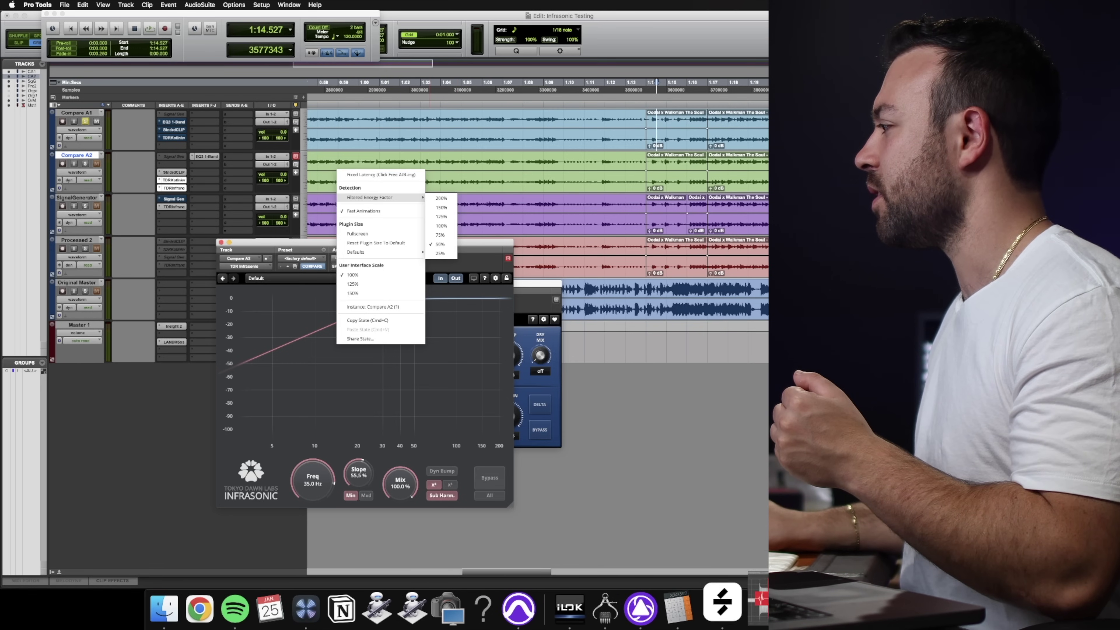
- In PluginDoctor, enable Infrasonic's Sub Harm., set its Filtered Energy Factor to 50%, examine the harmonic spectrum, and return to Pro Tools
click(729, 601)
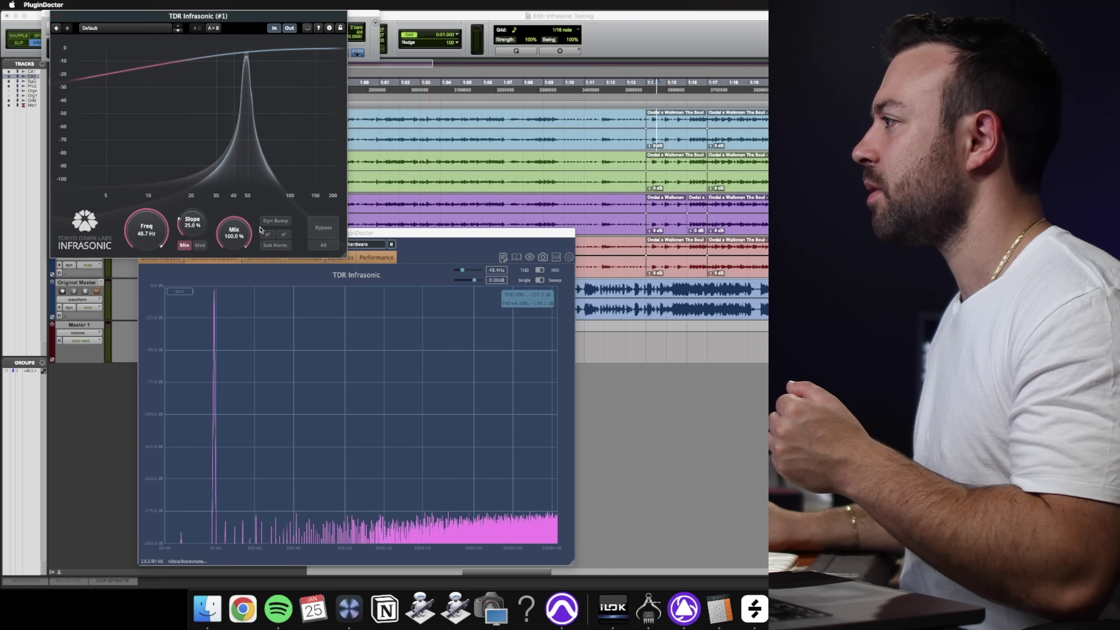
click(275, 245)
right_click(256, 124)
mouse_move(287, 150)
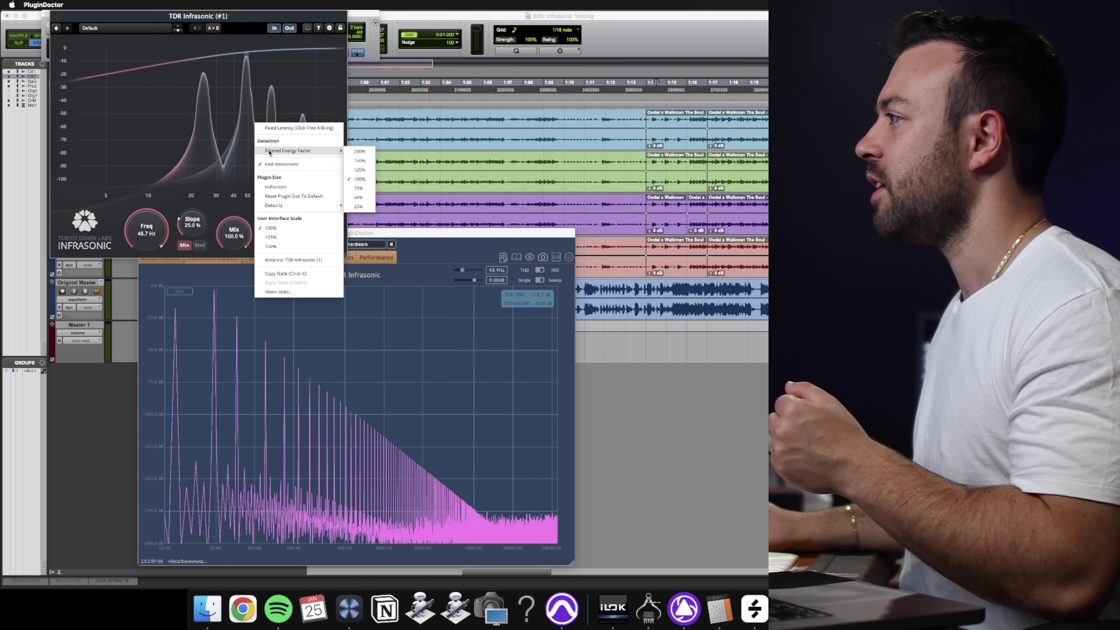
click(364, 200)
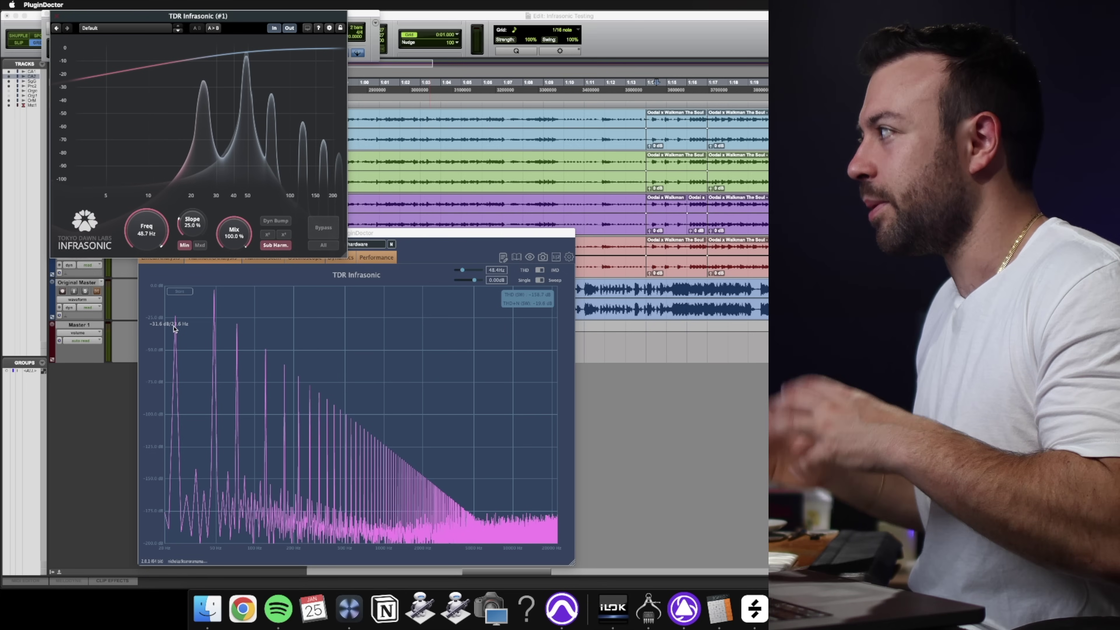
click(645, 42)
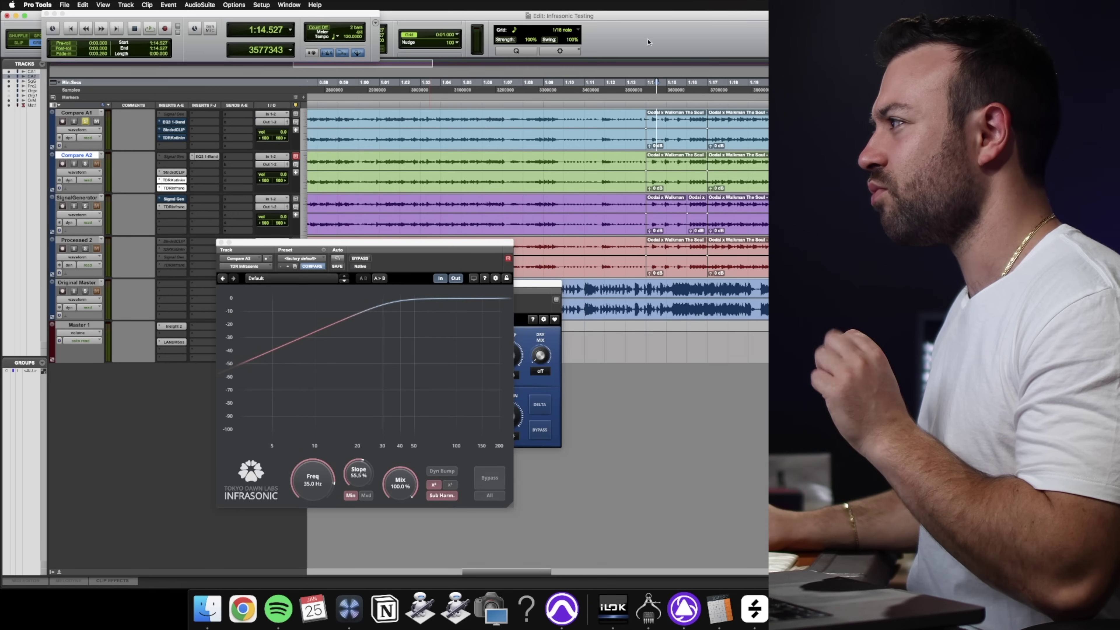